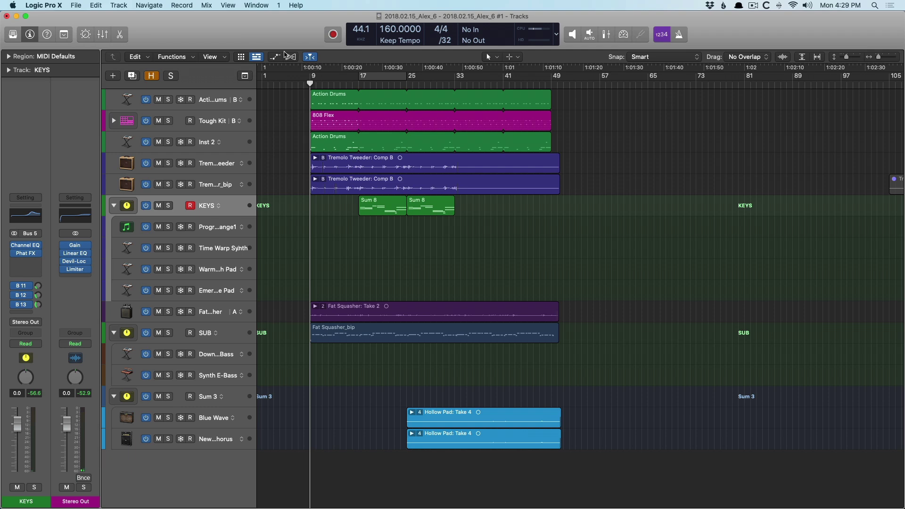
# Step: Play the project, then jump the playhead ahead to bar 33
pyautogui.press('space')
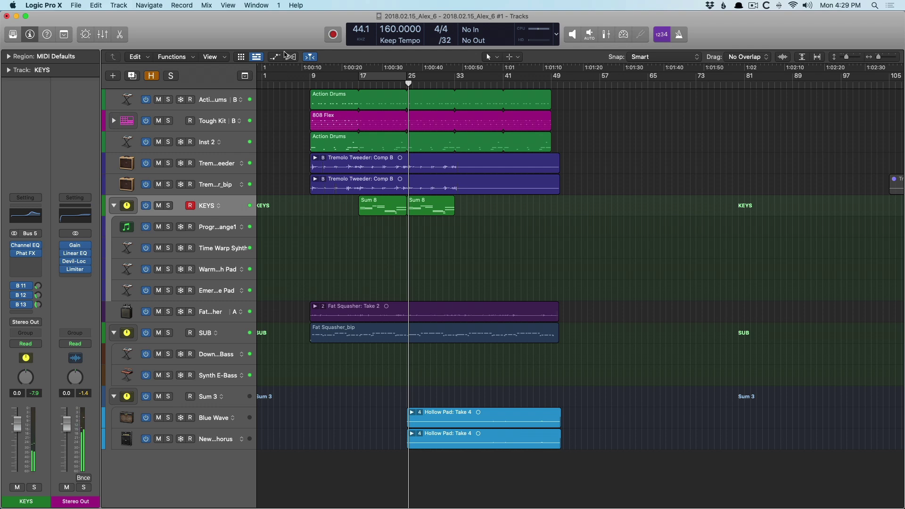
pyautogui.click(453, 81)
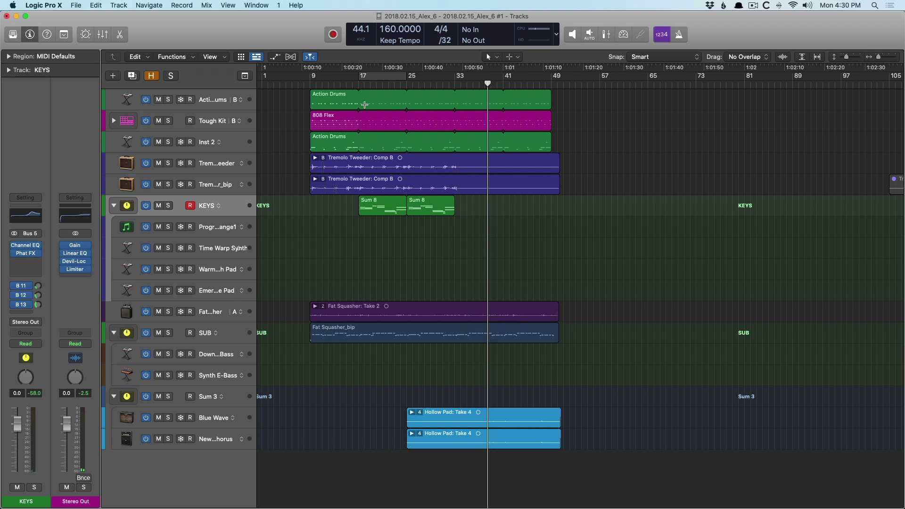
# Step: Solo the three drum tracks and Tremolo Tweeder, and zoom to frame their regions
pyautogui.moveTo(168, 100); pyautogui.dragTo(171, 159)
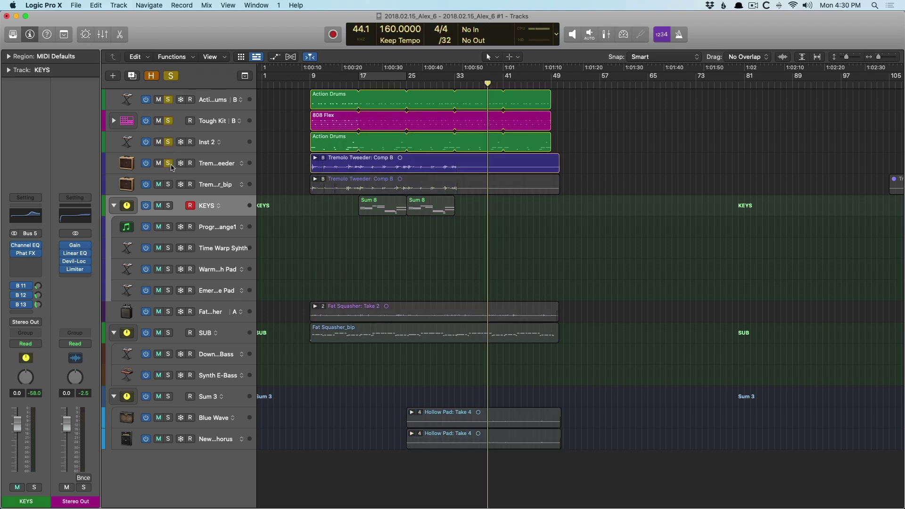
pyautogui.click(215, 161)
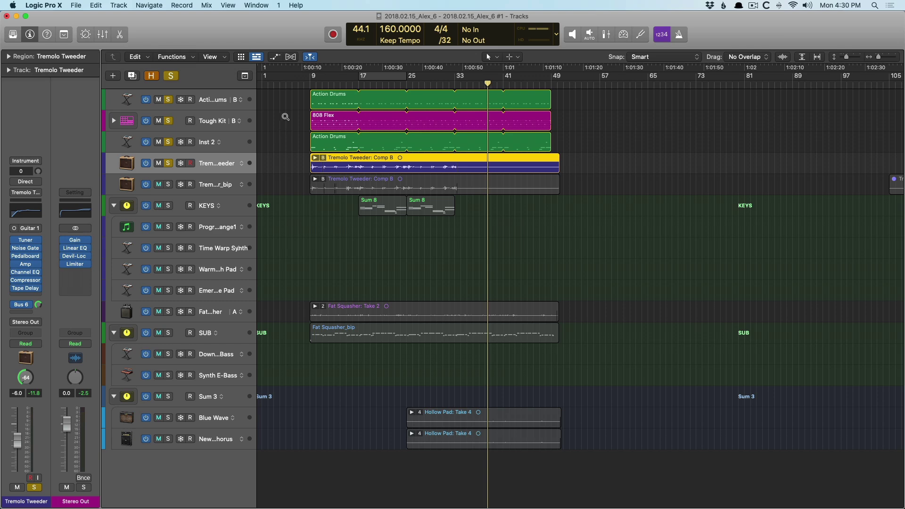
pyautogui.moveTo(293, 96); pyautogui.dragTo(380, 194)
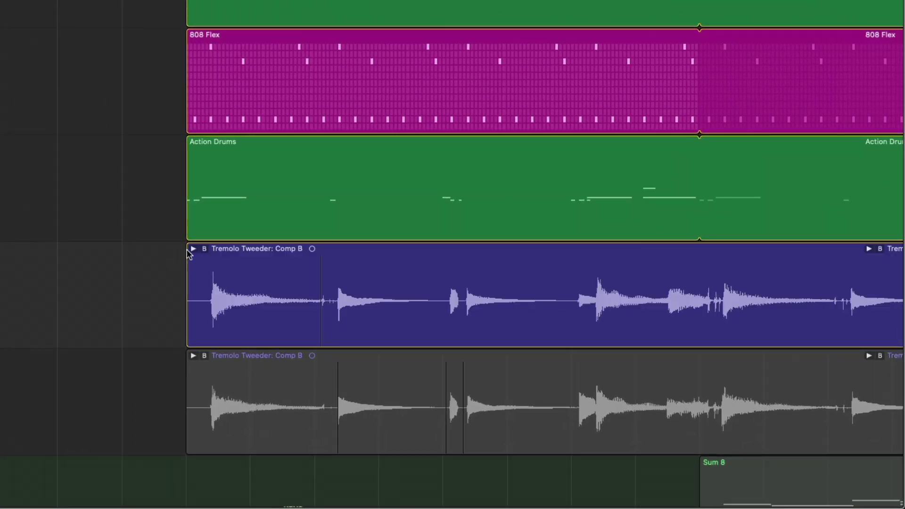
pyautogui.press('super+Left')
pyautogui.press('super+Left')
pyautogui.keyDown('ctrl'); pyautogui.keyDown('alt'); pyautogui.click(194, 250); pyautogui.keyUp('alt'); pyautogui.keyUp('ctrl')
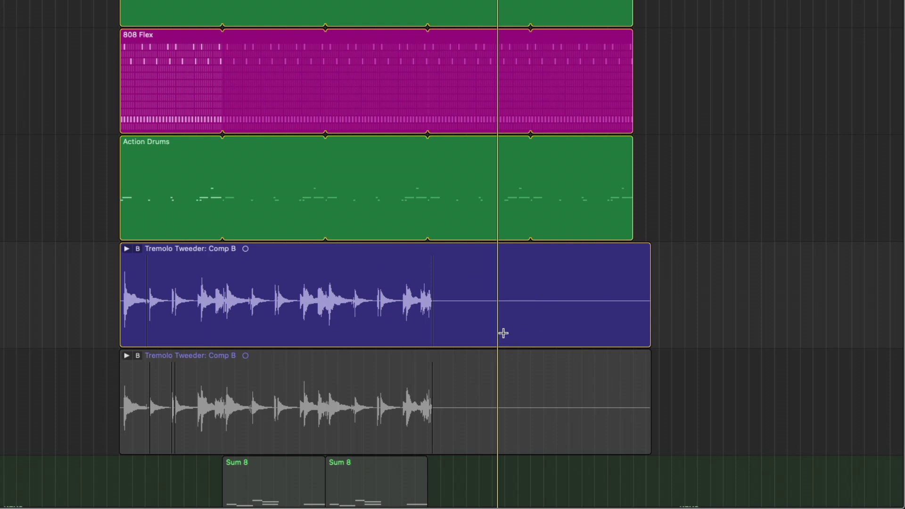
# Step: Expand Tremolo Tweeder's take folder and swipe a section of Take 5 into Comp B
pyautogui.click(127, 251)
pyautogui.scroll(-10, 125, 248)
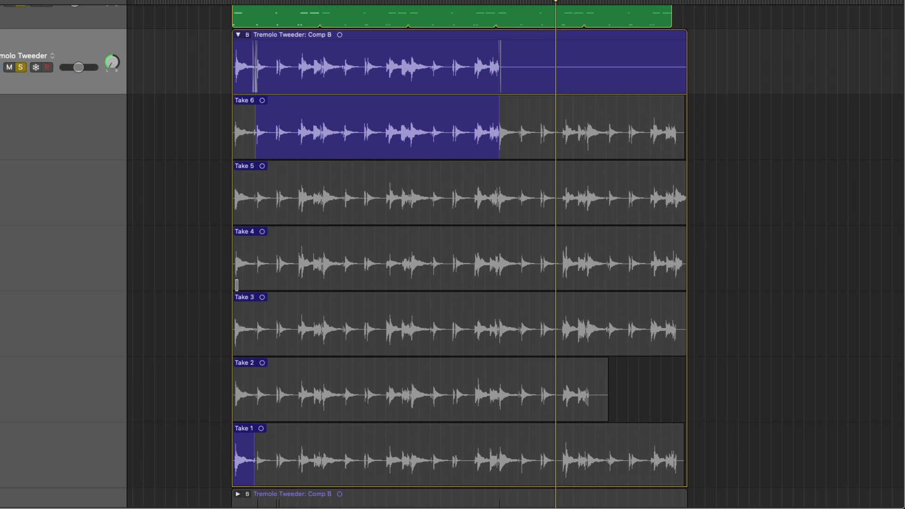
pyautogui.click(238, 35)
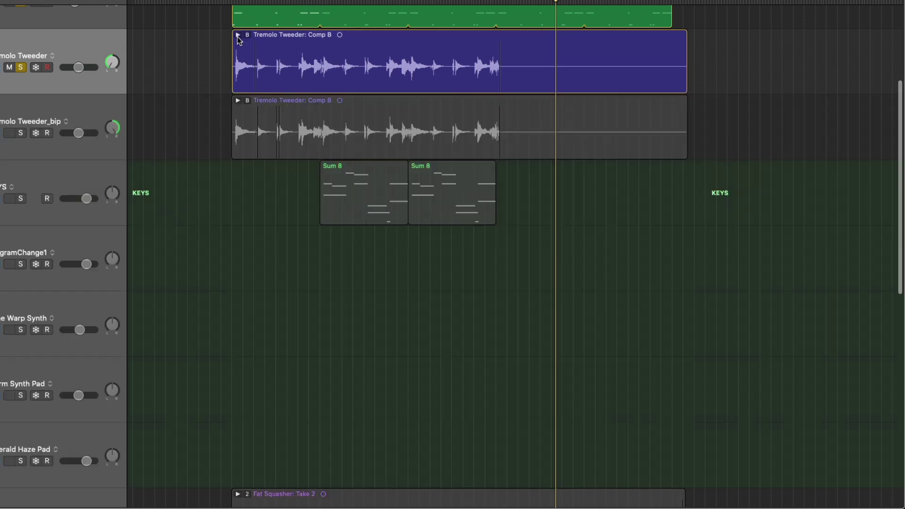
pyautogui.click(238, 36)
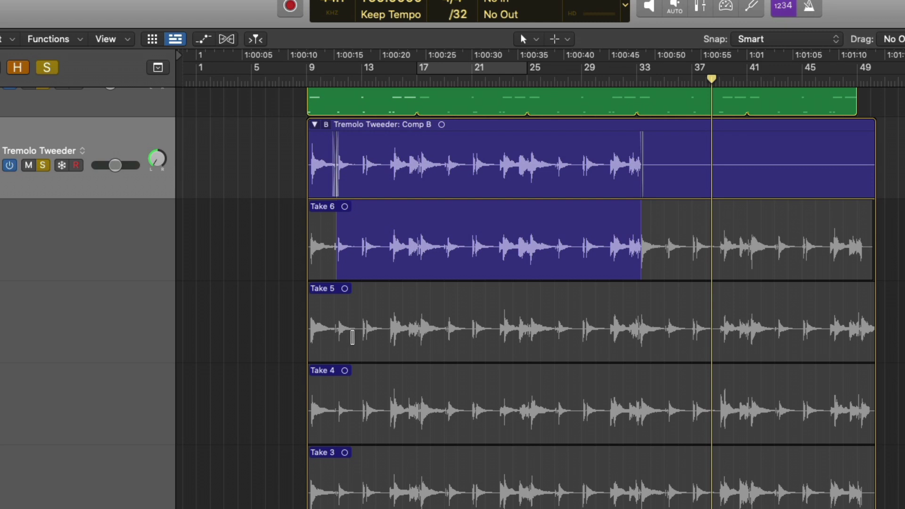
pyautogui.moveTo(352, 337); pyautogui.dragTo(394, 340)
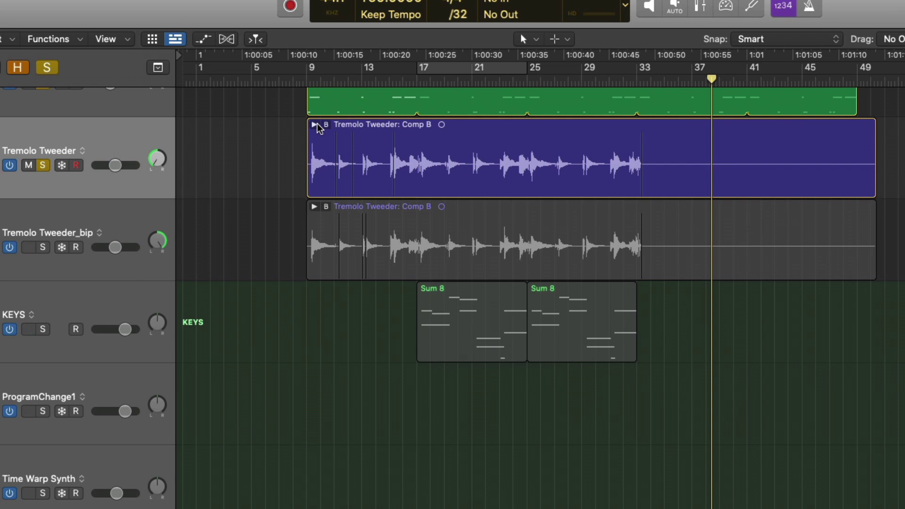
# Step: Undo the Take 5 comp section and play from bar 9
pyautogui.click(315, 125)
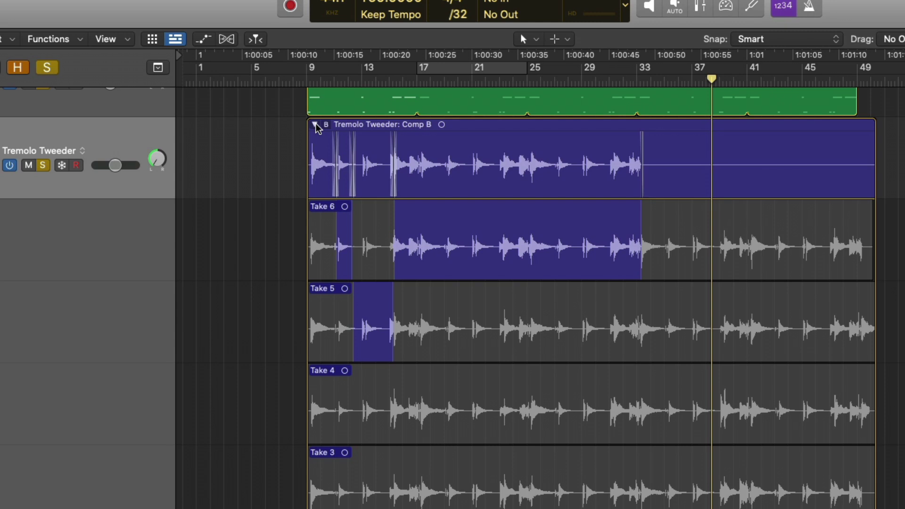
pyautogui.click(315, 126)
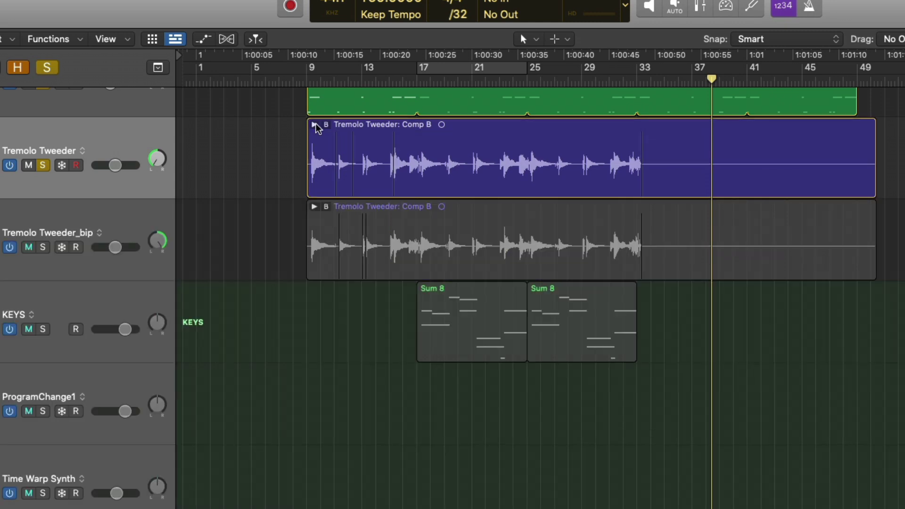
pyautogui.doubleClick(311, 150)
pyautogui.press('super+z')
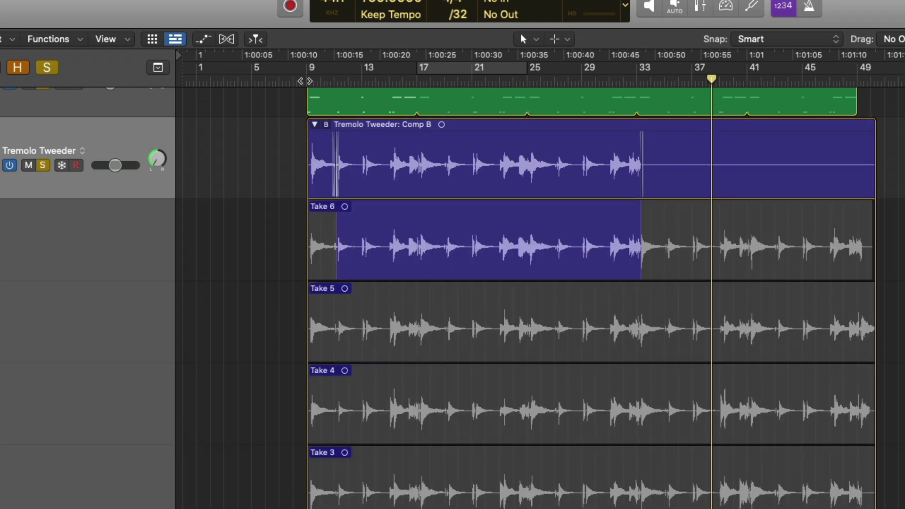
pyautogui.click(307, 79)
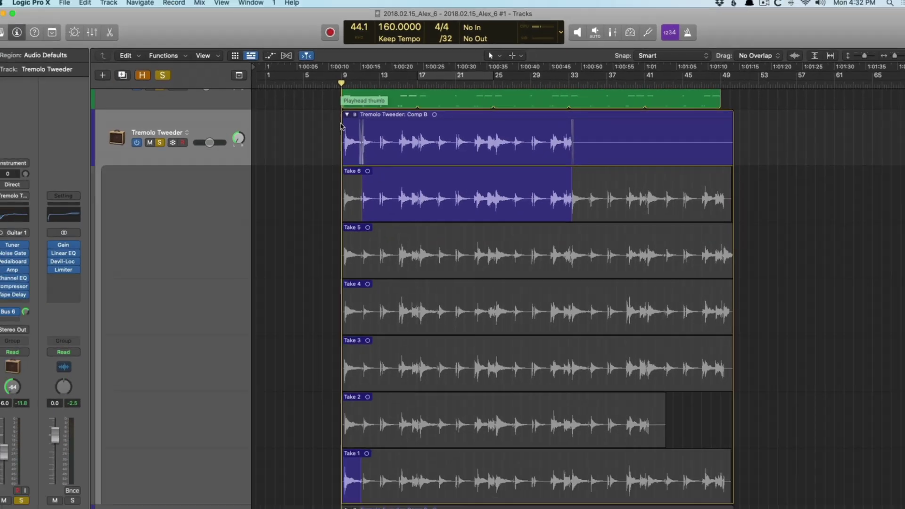
pyautogui.press('space')
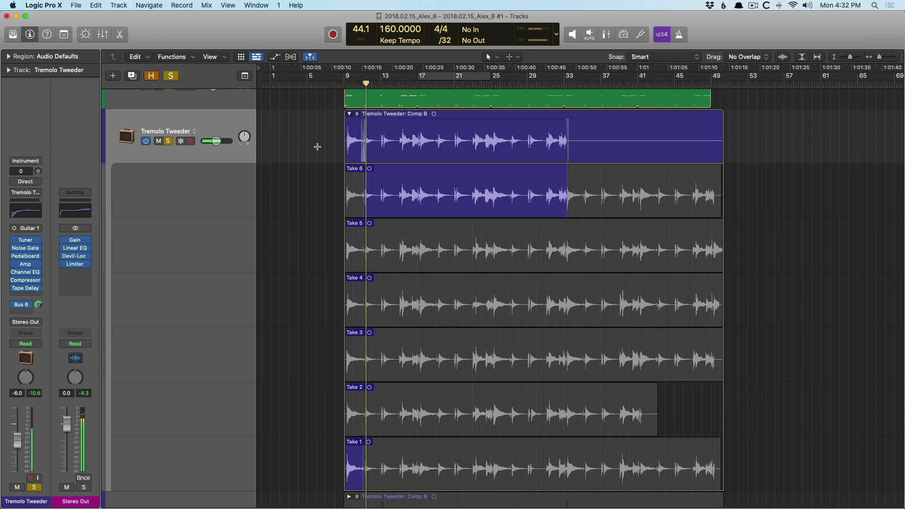
# Step: Zoom into Take 5 around bars 15–20 and swipe a short range into the comp
pyautogui.moveTo(325, 126); pyautogui.dragTo(532, 248)
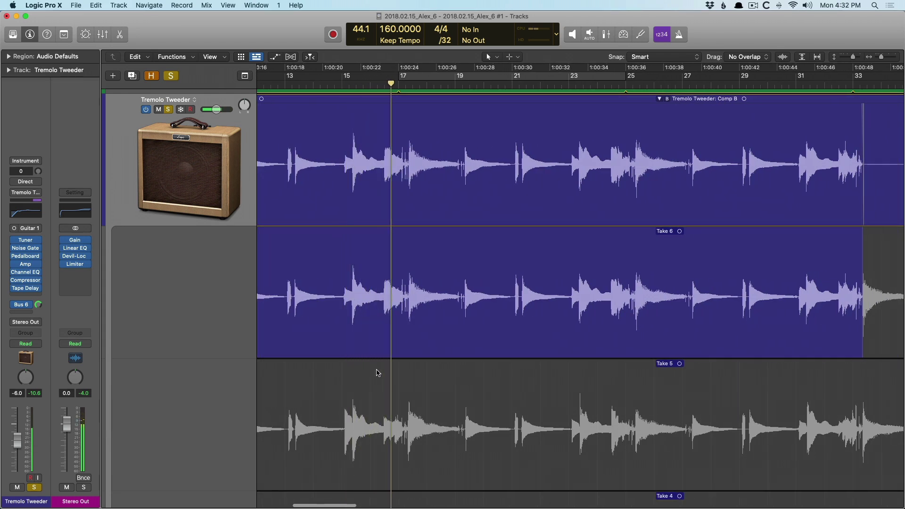
pyautogui.scroll(-2, 377, 365)
pyautogui.scroll(-3, 376, 359)
pyautogui.hscroll(-3, 366, 339)
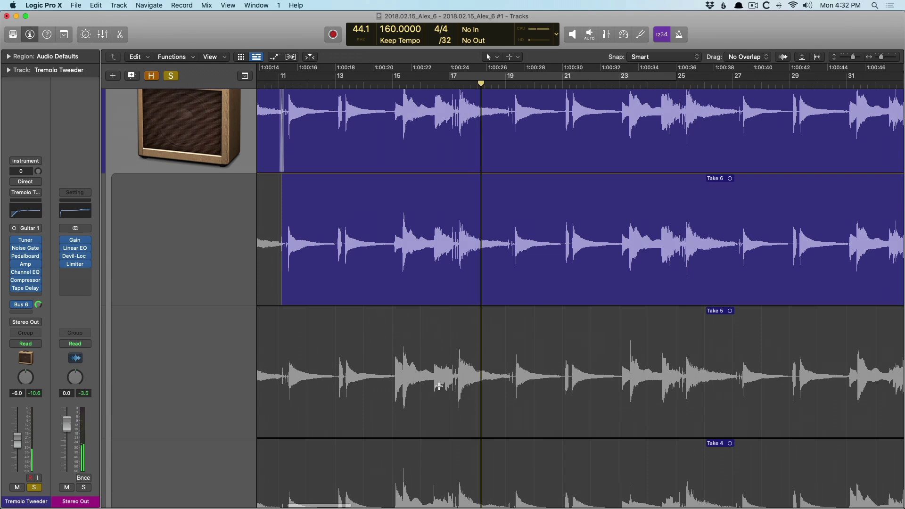
pyautogui.scroll(-3, 436, 379)
pyautogui.moveTo(371, 288); pyautogui.dragTo(559, 449)
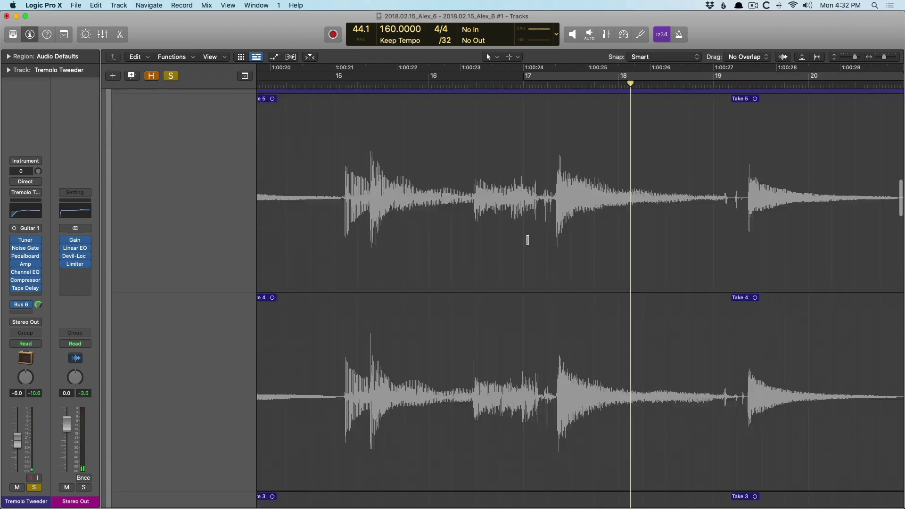
pyautogui.moveTo(474, 237); pyautogui.dragTo(553, 240)
# Step: Zoom back out, replay from bar 15 to hear the edit, then stop playback
pyautogui.press('z')
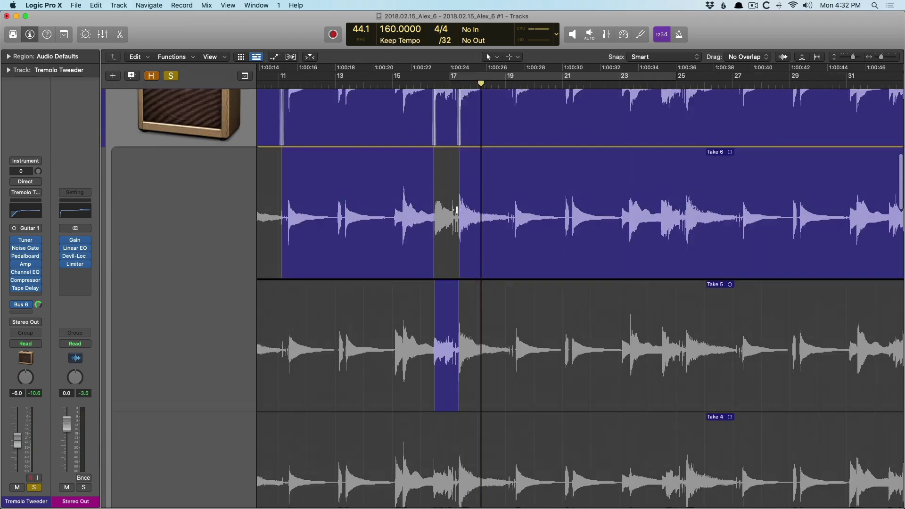
pyautogui.press(',')
pyautogui.press(',')
pyautogui.press(',')
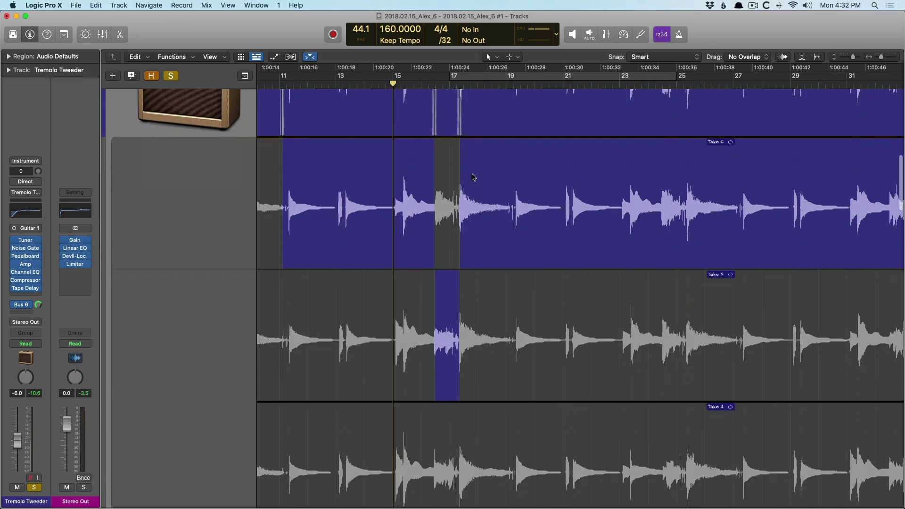
pyautogui.scroll(-5, 472, 174)
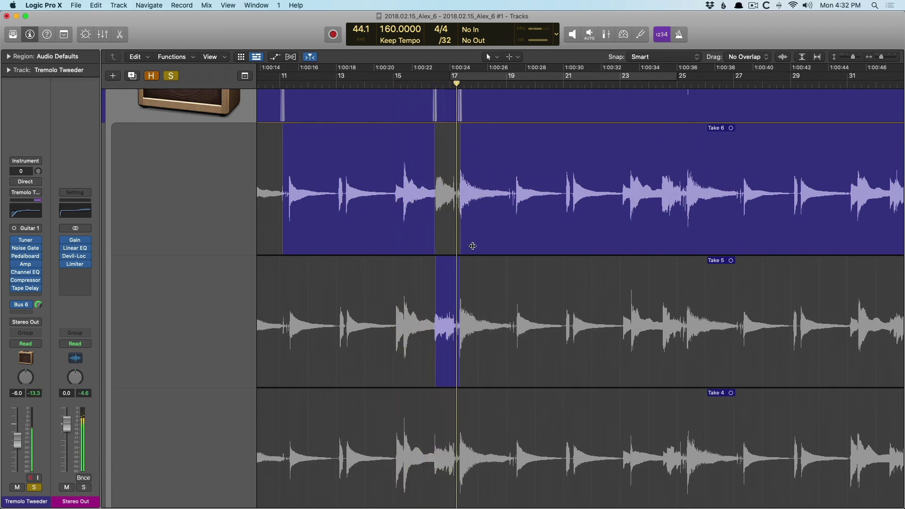
pyautogui.press('space')
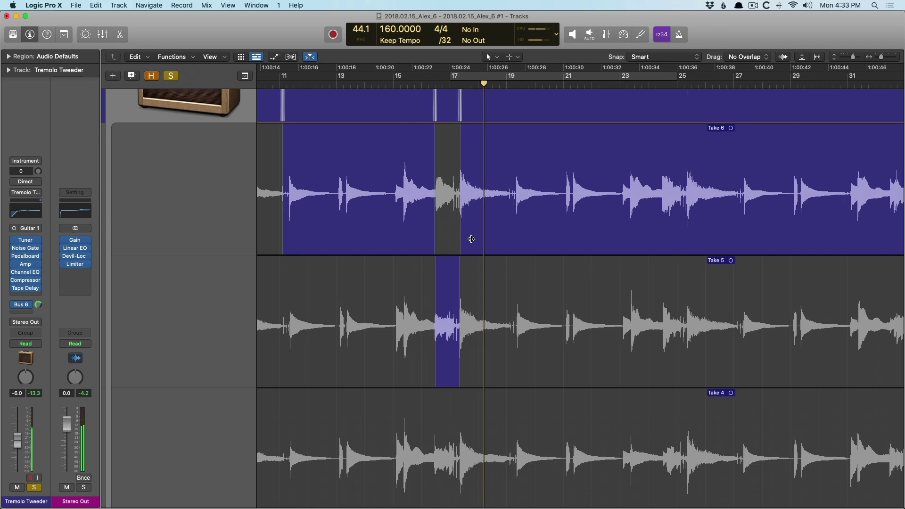
pyautogui.hscroll(2, 472, 238)
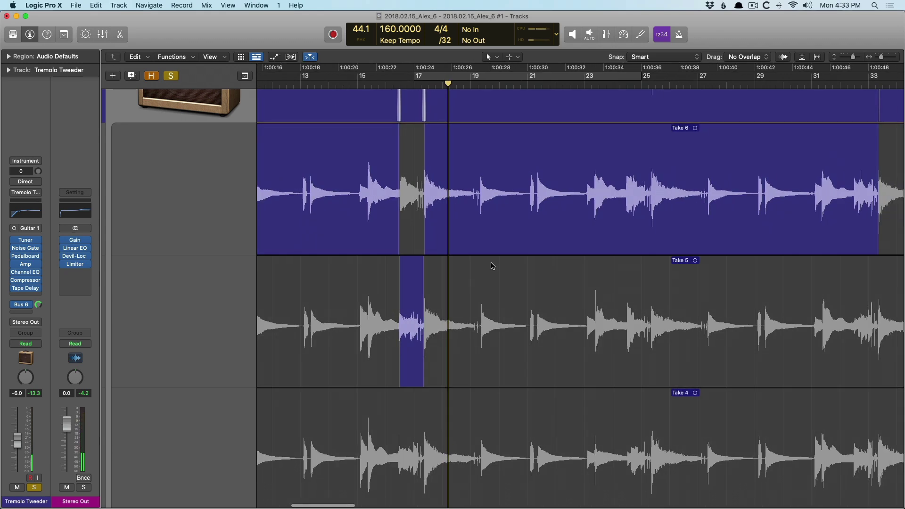
# Step: Duplicate Comp B as Comp C, then swipe Take 6 across the Take 5 passage near bar 15
pyautogui.keyDown('ctrl'); pyautogui.keyDown('alt'); pyautogui.click(492, 264); pyautogui.keyUp('alt'); pyautogui.keyUp('ctrl')
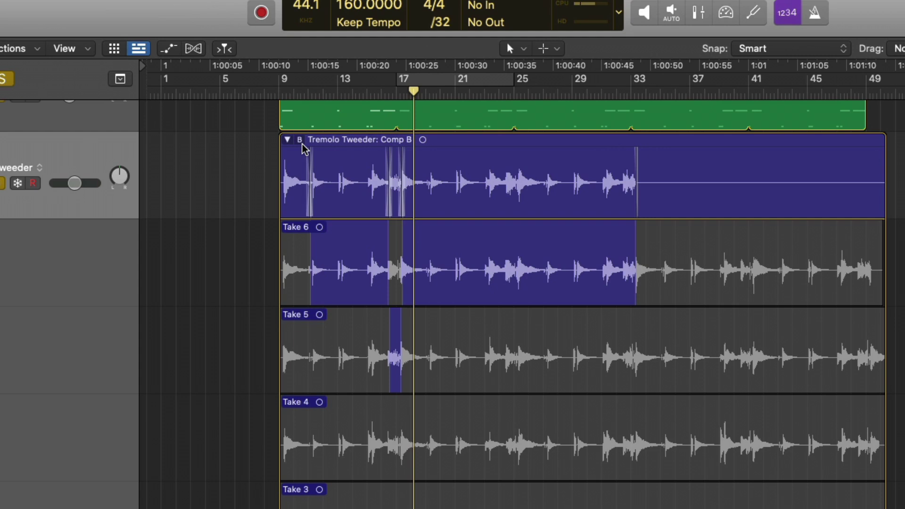
pyautogui.click(301, 140)
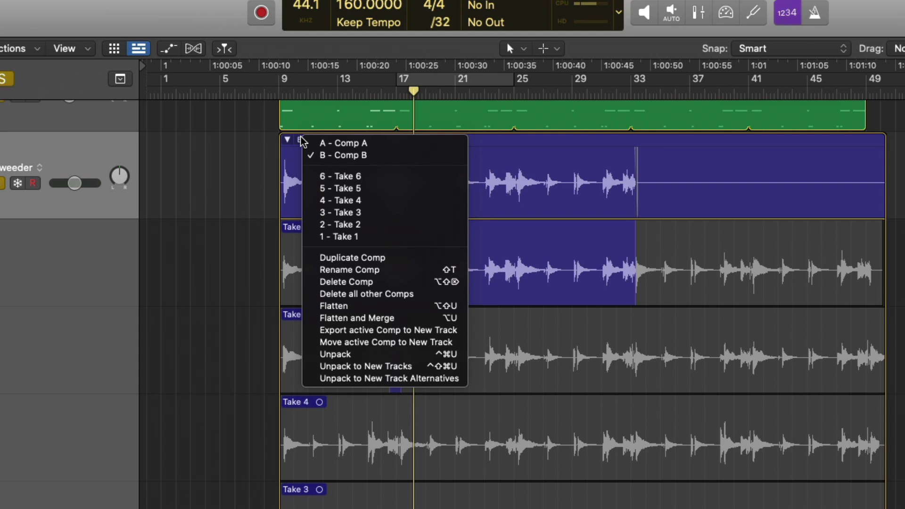
pyautogui.click(335, 259)
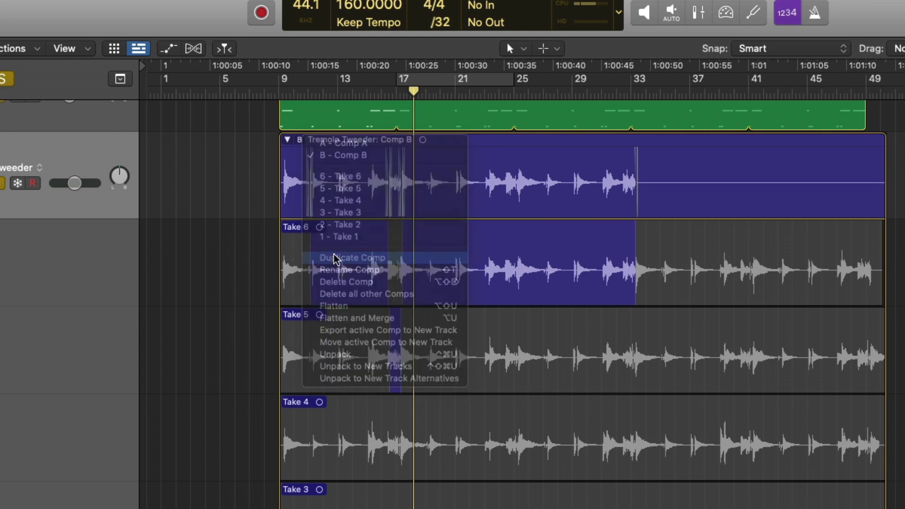
pyautogui.click(301, 140)
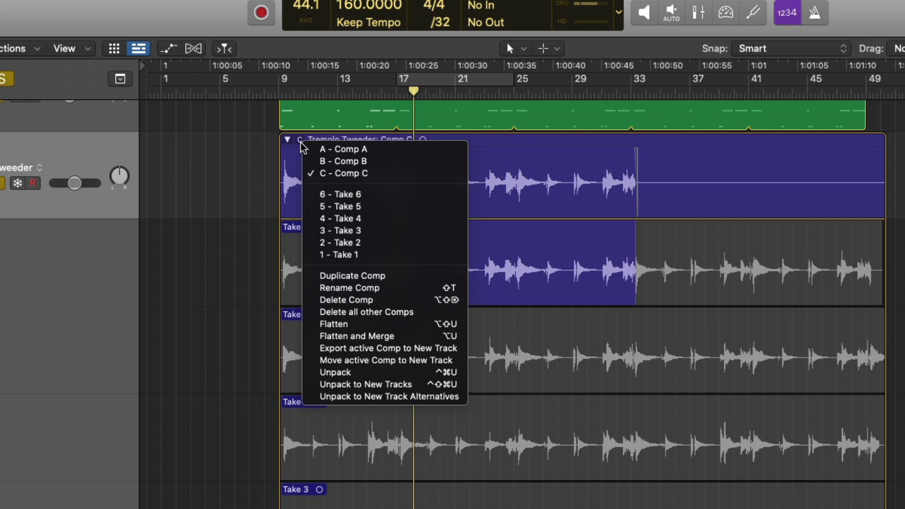
pyautogui.click(262, 148)
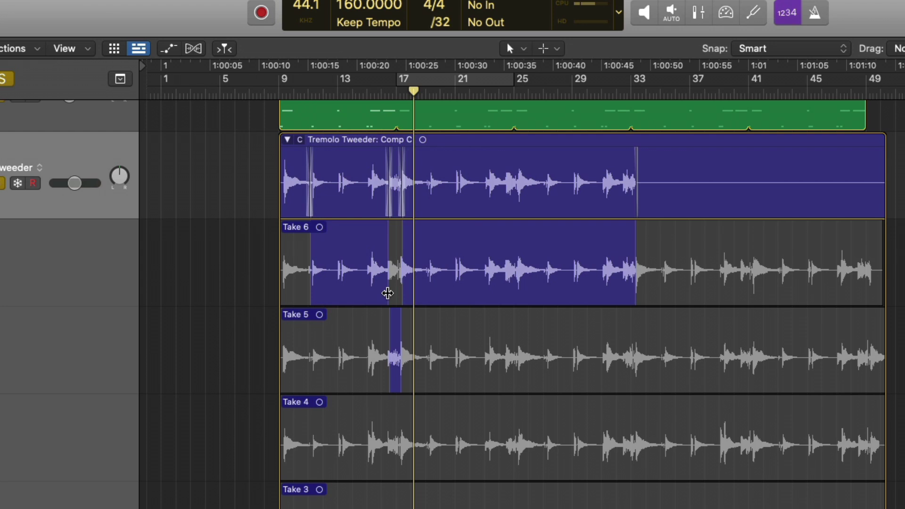
pyautogui.moveTo(388, 293); pyautogui.dragTo(453, 297)
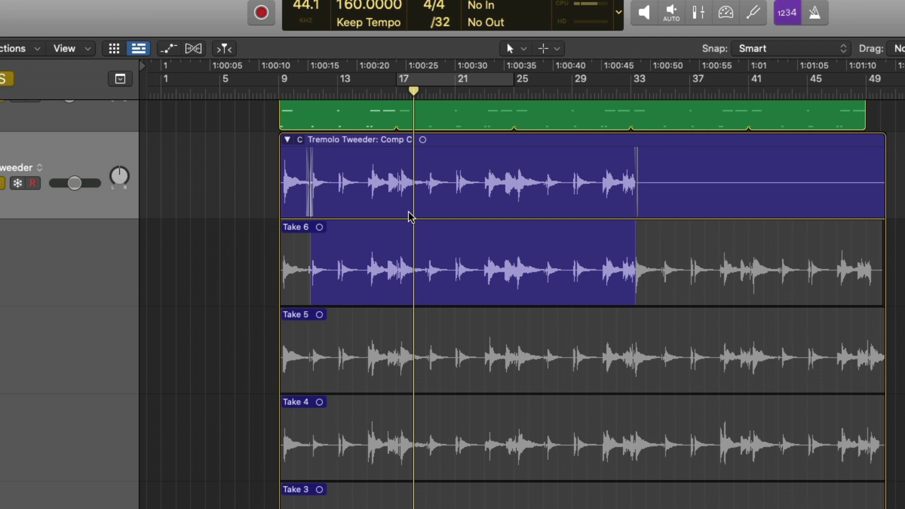
pyautogui.click(302, 141)
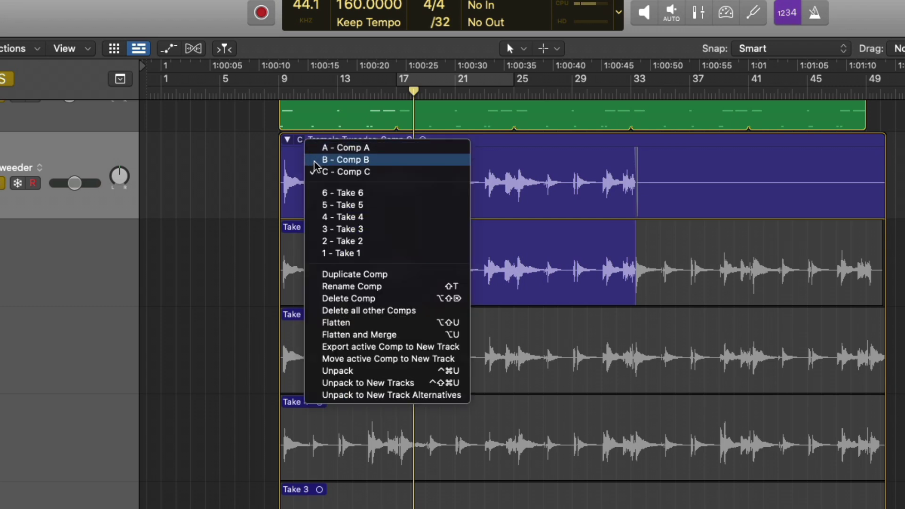
pyautogui.click(315, 161)
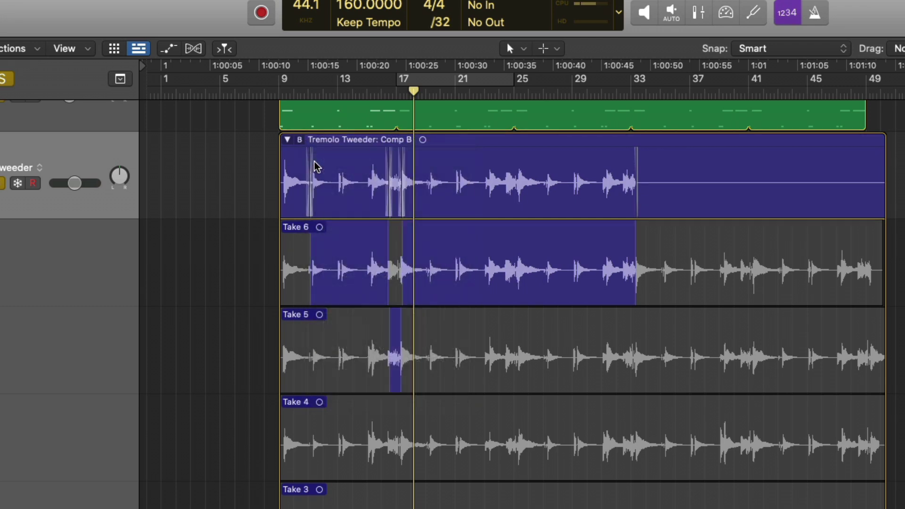
pyautogui.click(300, 140)
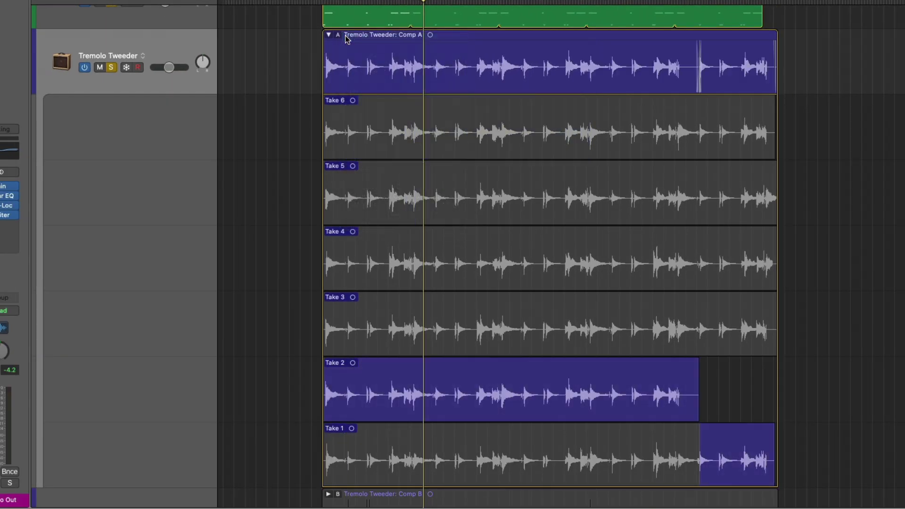
pyautogui.click(346, 36)
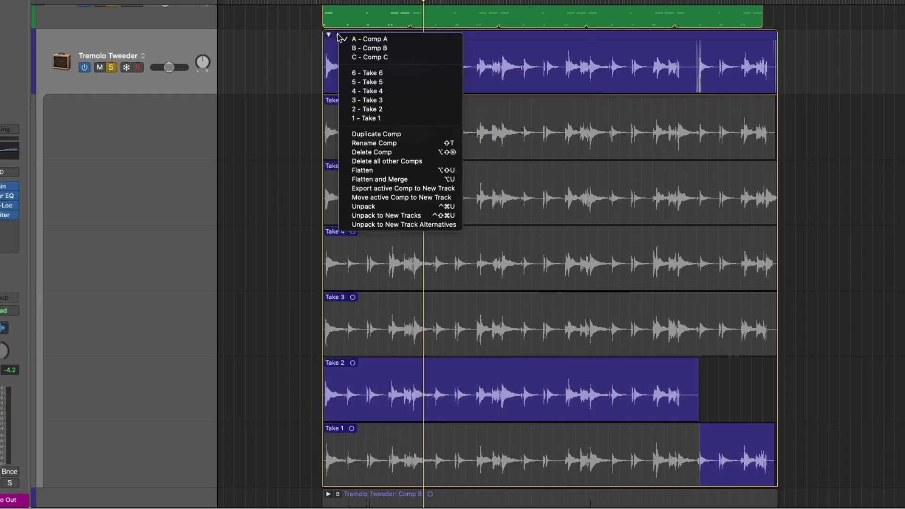
pyautogui.click(346, 57)
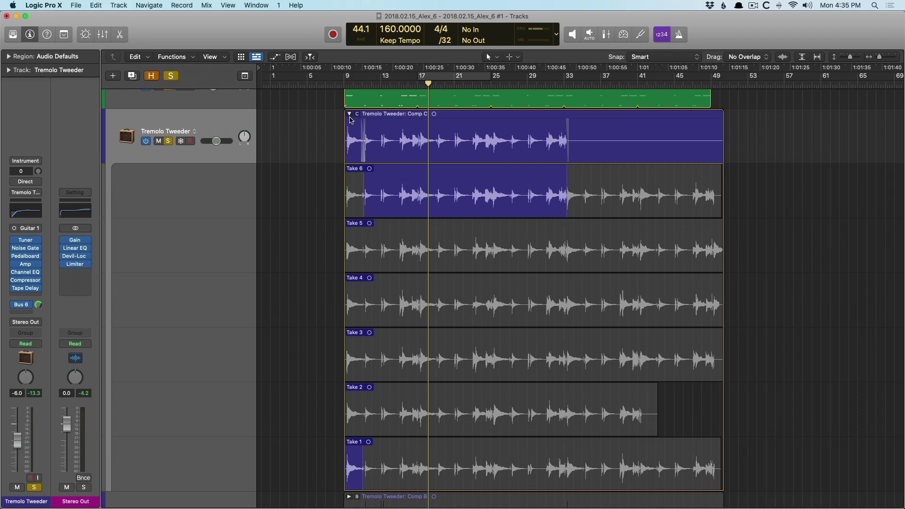
# Step: Collapse the Tremolo Tweeder take folder, then zoom in on the Action Drums and 808 Flex tracks near bar 9
pyautogui.click(349, 114)
pyautogui.keyDown('ctrl'); pyautogui.keyDown('alt'); pyautogui.click(369, 182); pyautogui.keyUp('alt'); pyautogui.keyUp('ctrl')
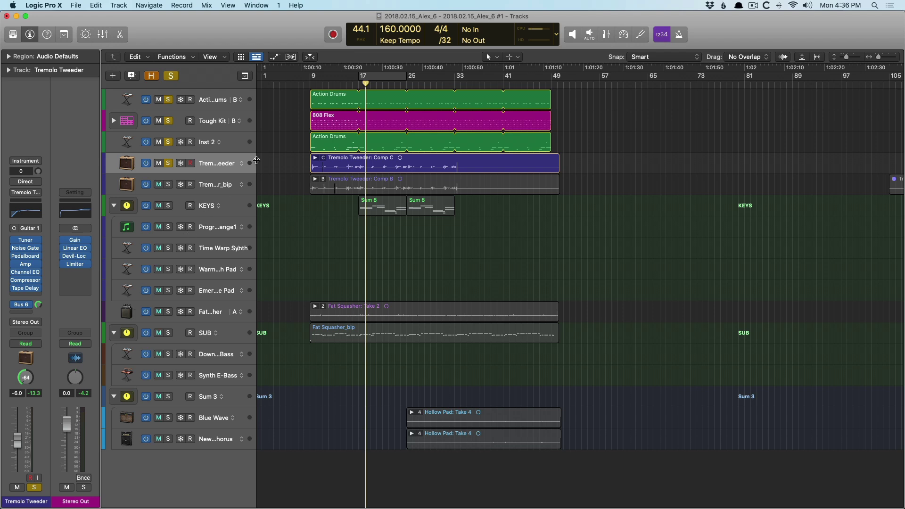
pyautogui.moveTo(290, 100); pyautogui.dragTo(423, 191)
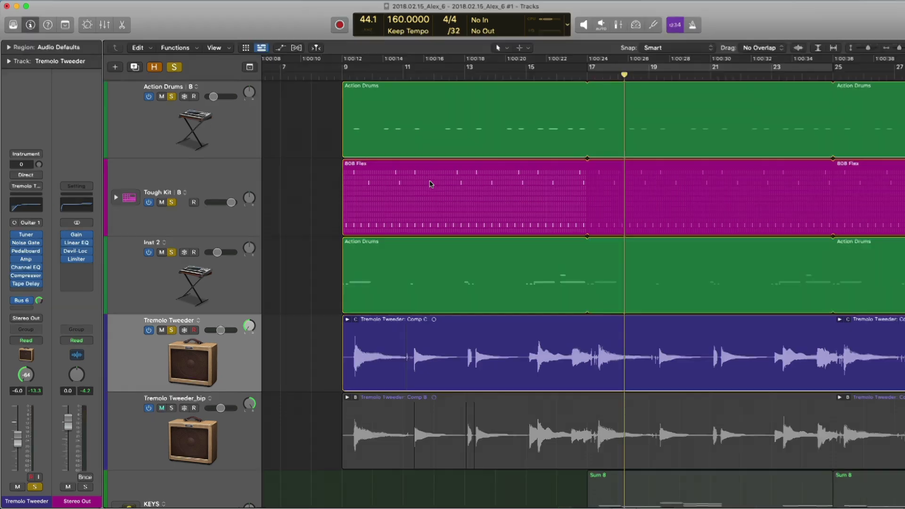
# Step: Check the track header configuration and the Inst 2 track options, leaving both unchanged
pyautogui.hotkey('alt', 't')
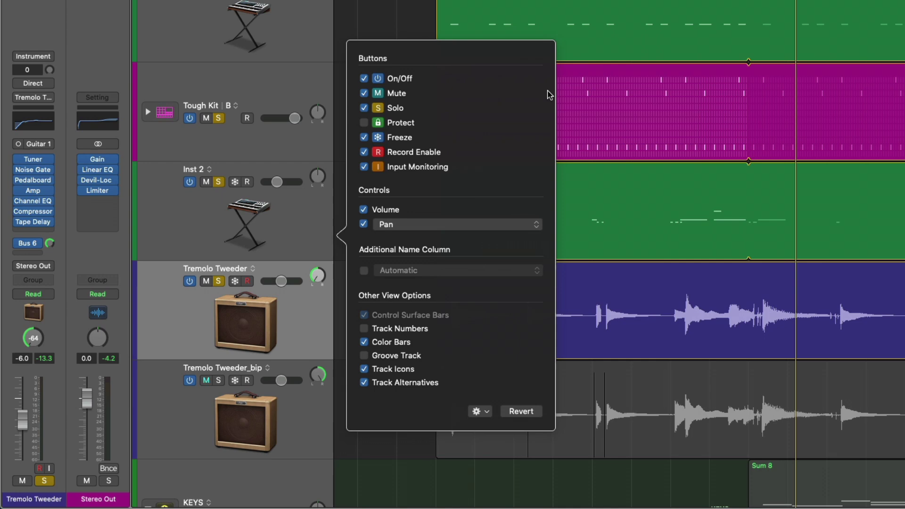
pyautogui.click(270, 210)
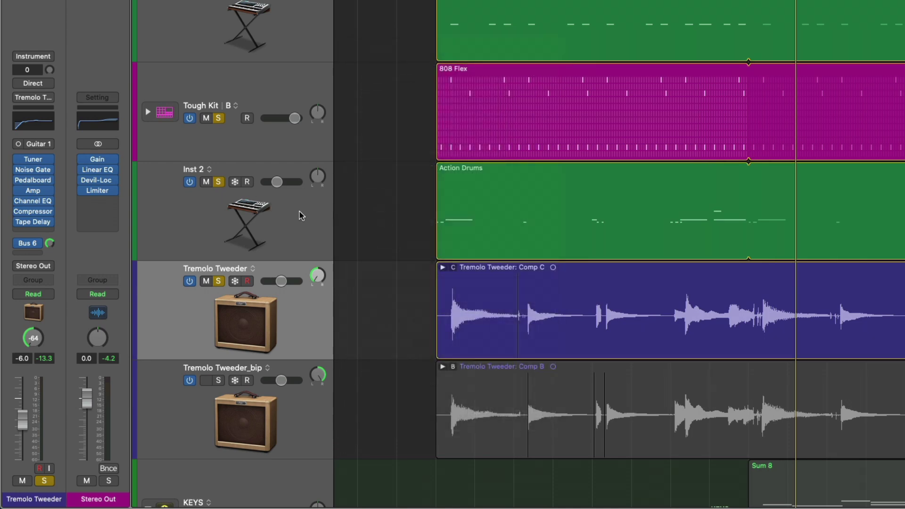
pyautogui.rightClick(312, 218)
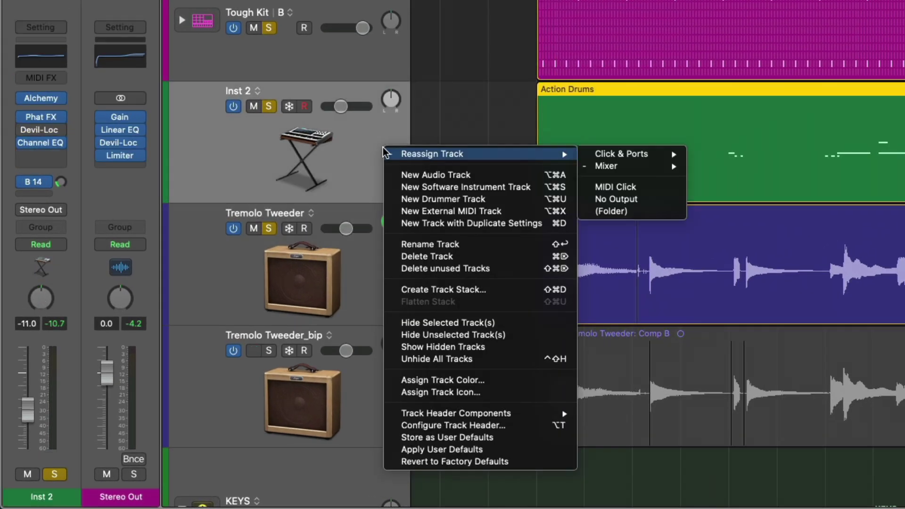
pyautogui.moveTo(463, 414)
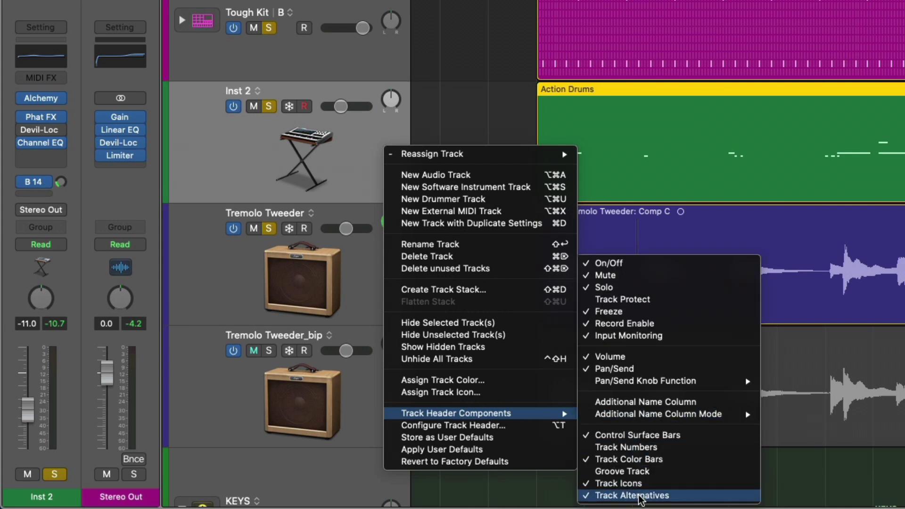
pyautogui.click(446, 78)
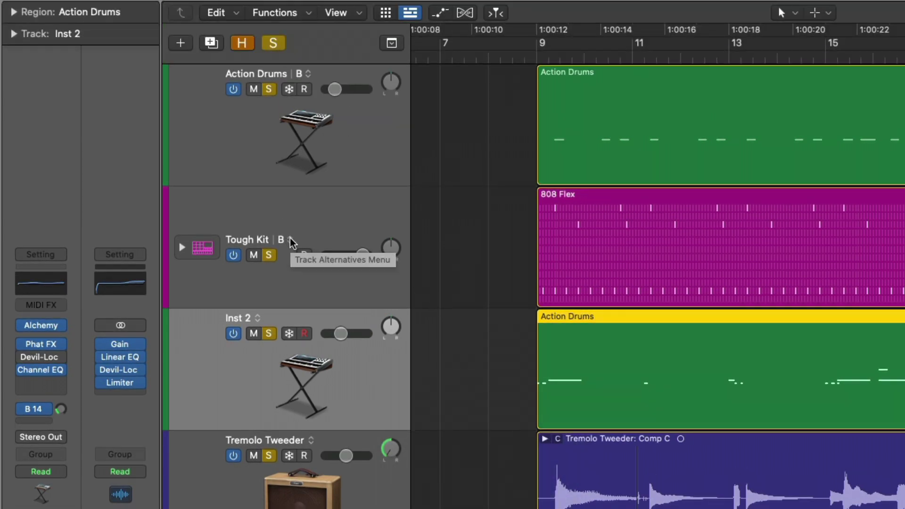
# Step: Choose Show Inactive in Tough Kit's Track Alternatives menu to reveal lanes E, D, C and A
pyautogui.click(291, 240)
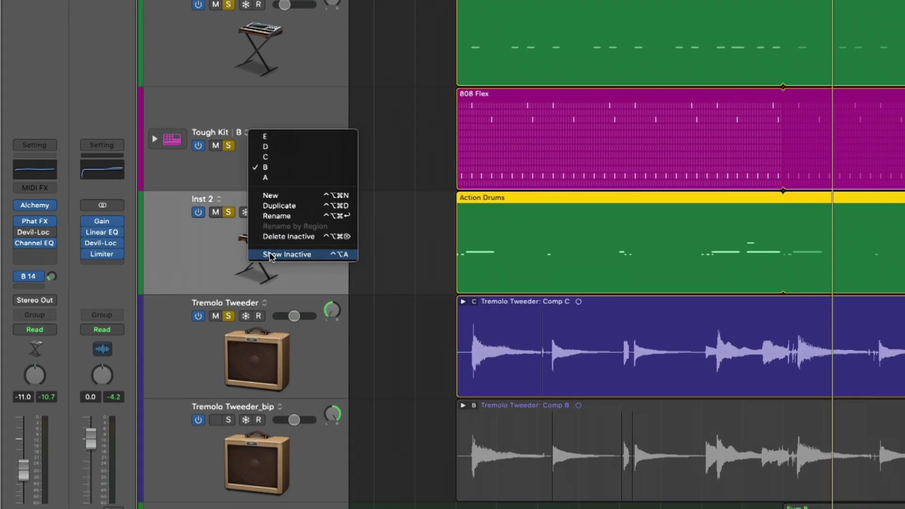
pyautogui.click(313, 383)
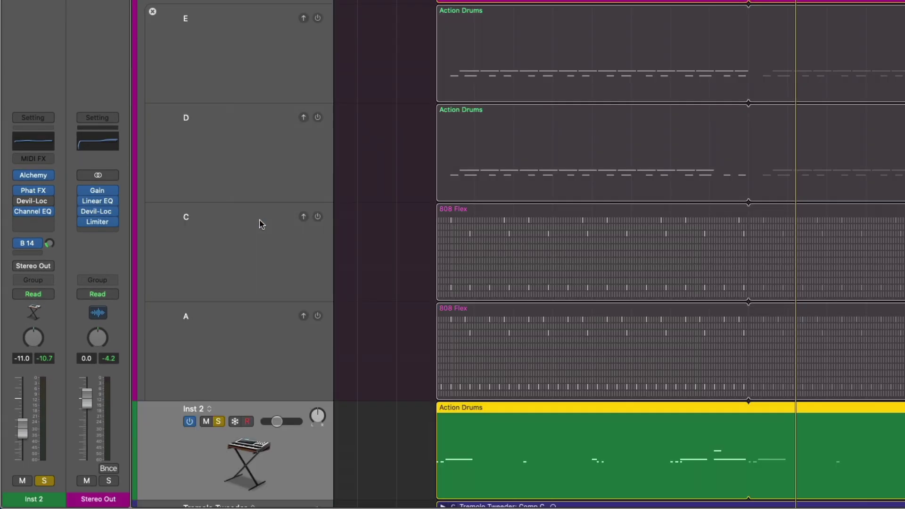
pyautogui.scroll(3, 354, 158)
pyautogui.scroll(-2, 292, 150)
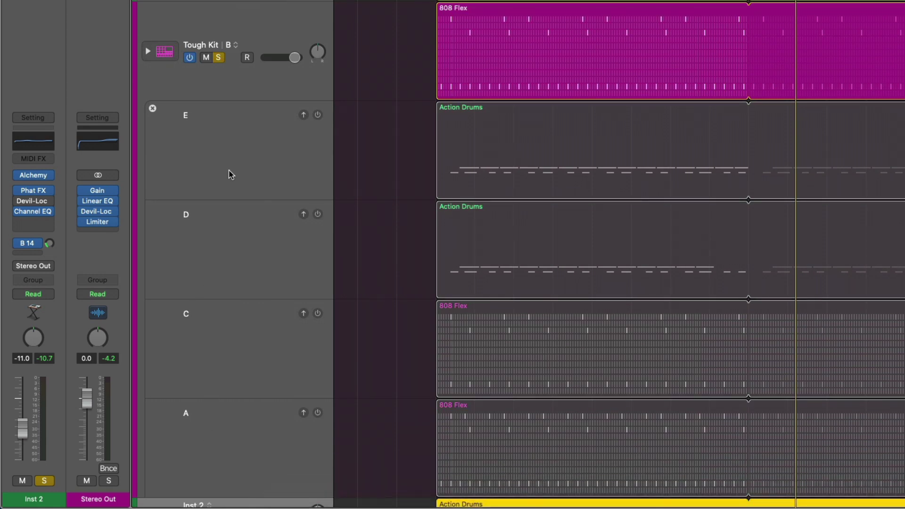
# Step: Unsolo Tough Kit, mute Inst 2, and activate alternative A
pyautogui.scroll(3, 232, 172)
pyautogui.scroll(-4, 232, 172)
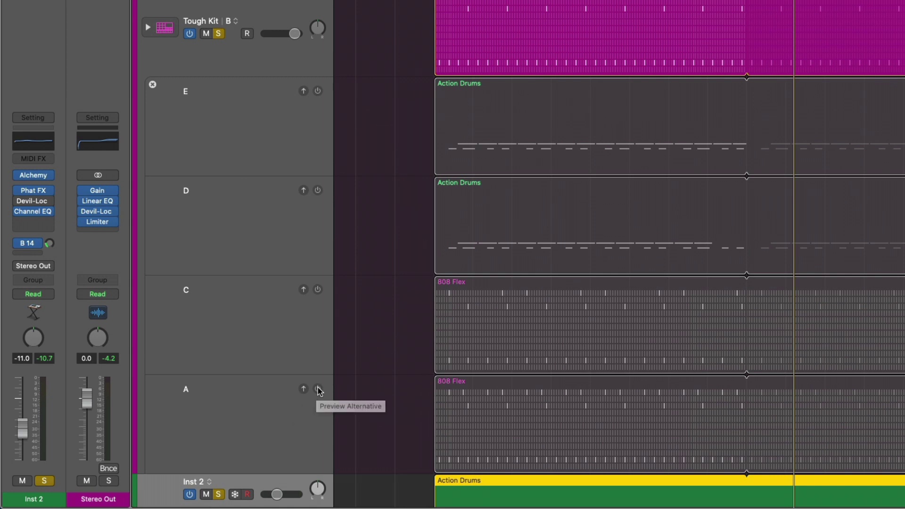
pyautogui.click(220, 34)
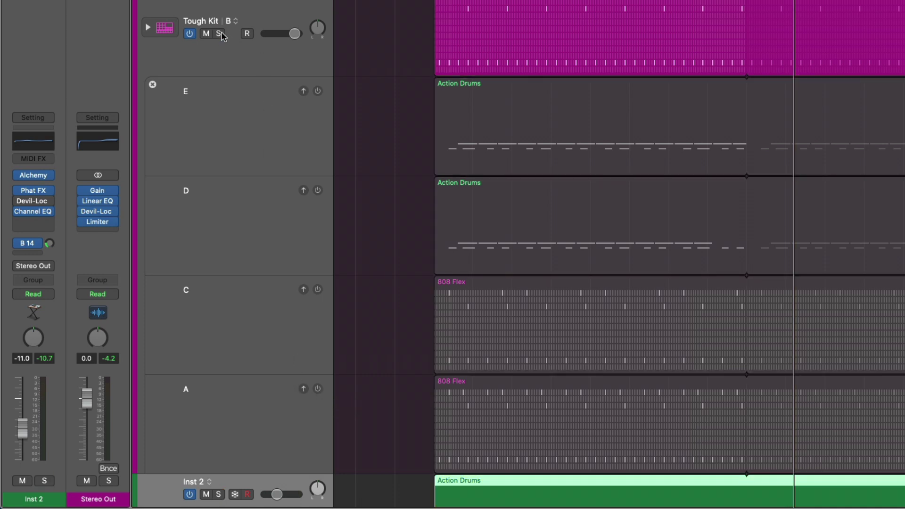
pyautogui.hotkey('ctrl', 'm')
pyautogui.scroll(3, 270, 290)
pyautogui.scroll(-5, 270, 291)
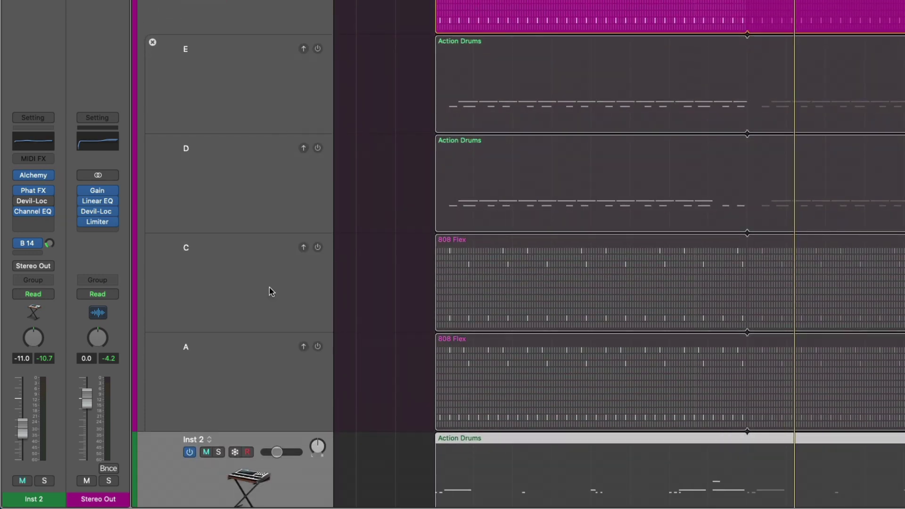
pyautogui.click(318, 348)
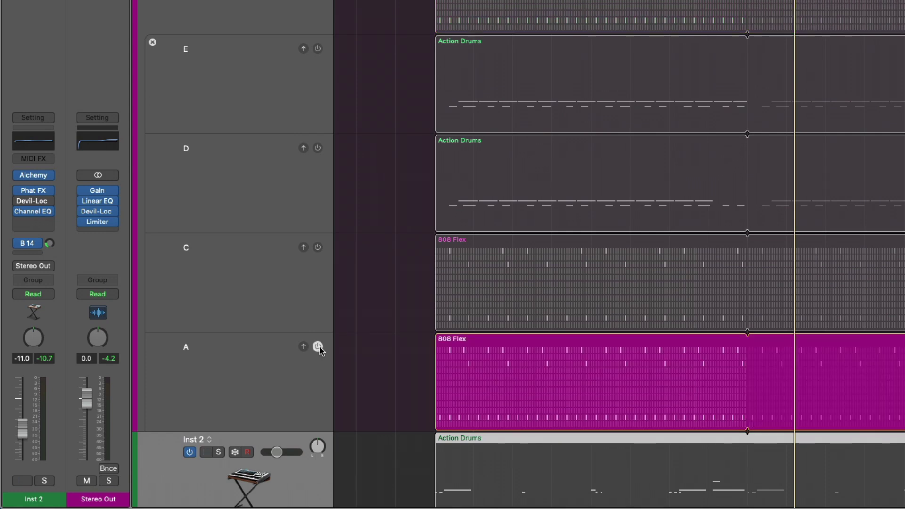
# Step: Play from the region start, toggle Inst 2's mute, and switch to alternative C
pyautogui.scroll(8, 319, 350)
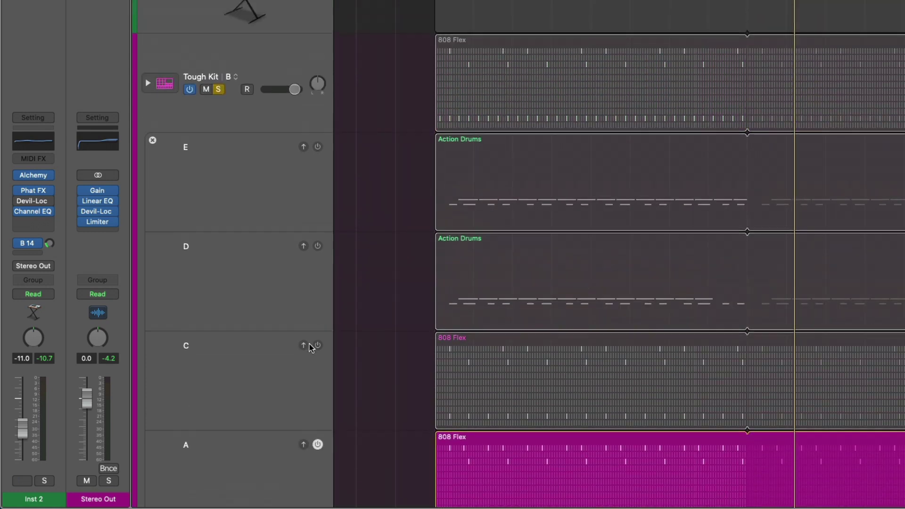
pyautogui.scroll(-10, 456, 137)
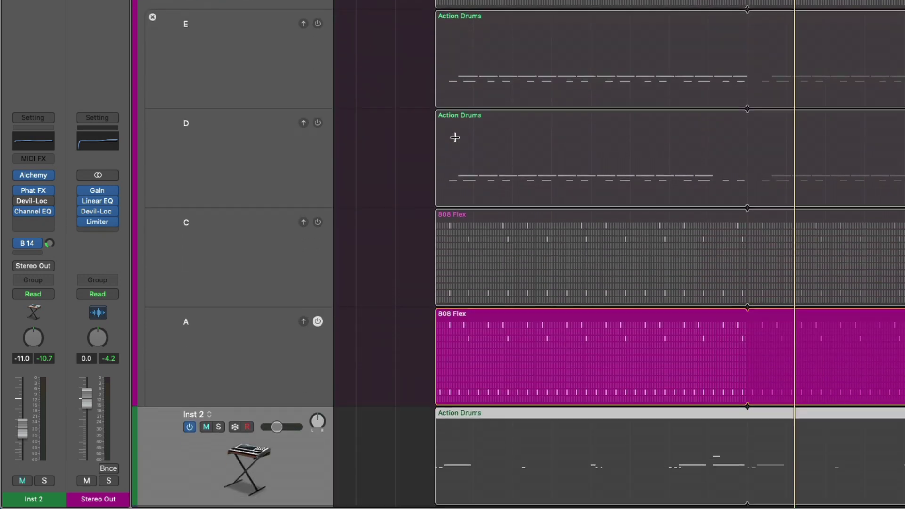
pyautogui.press('Return')
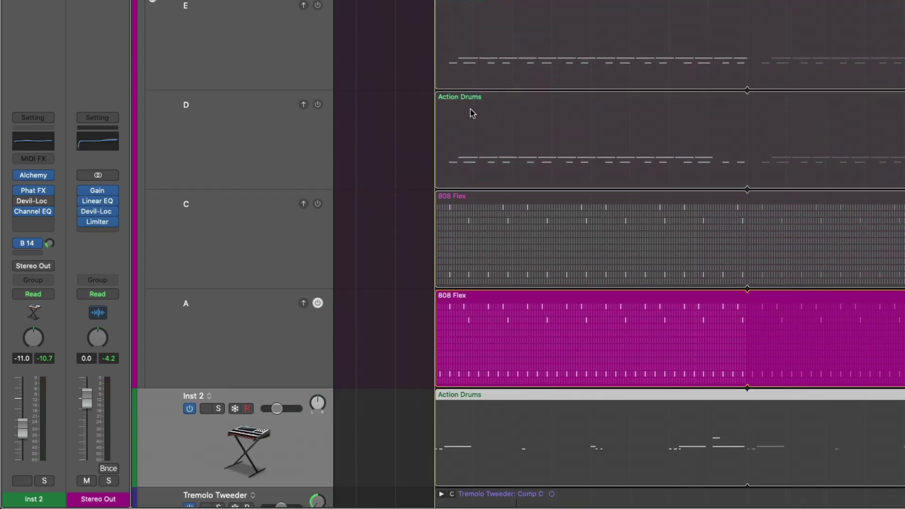
pyautogui.press('space')
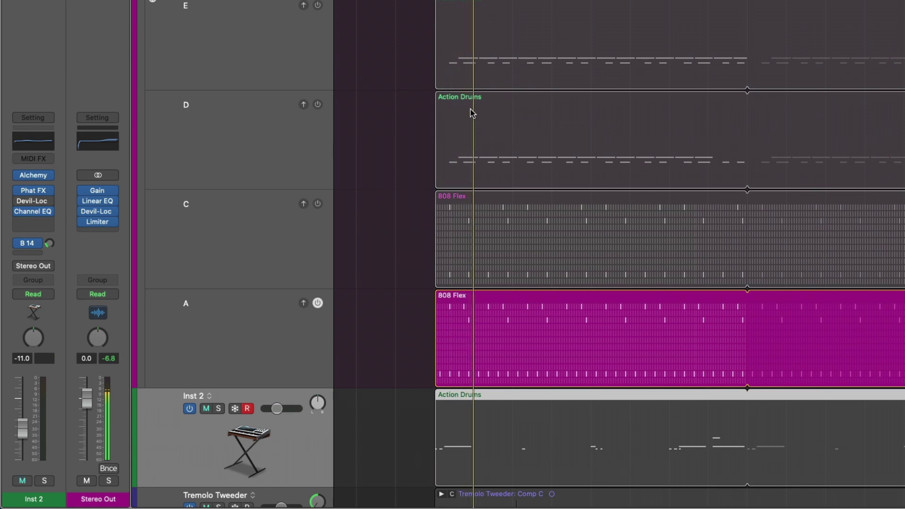
pyautogui.hotkey('ctrl', 'm')
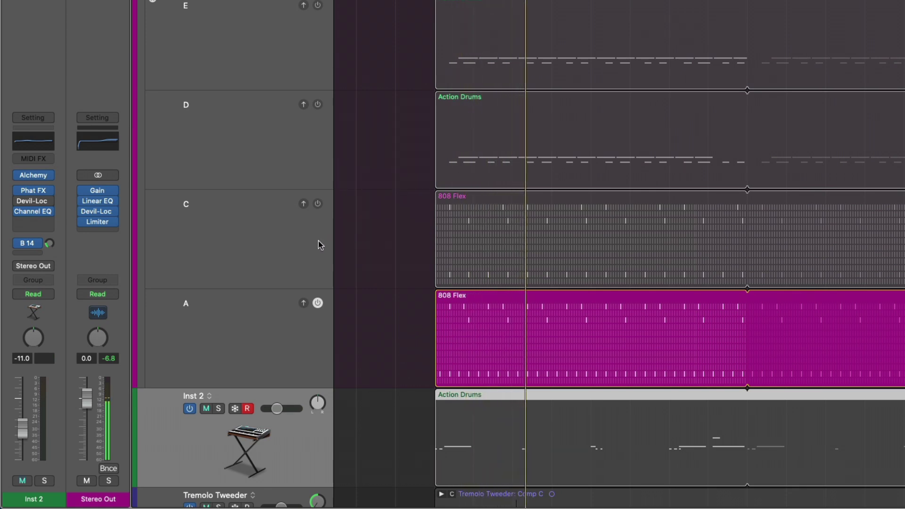
pyautogui.hotkey('ctrl', 'm')
pyautogui.click(318, 206)
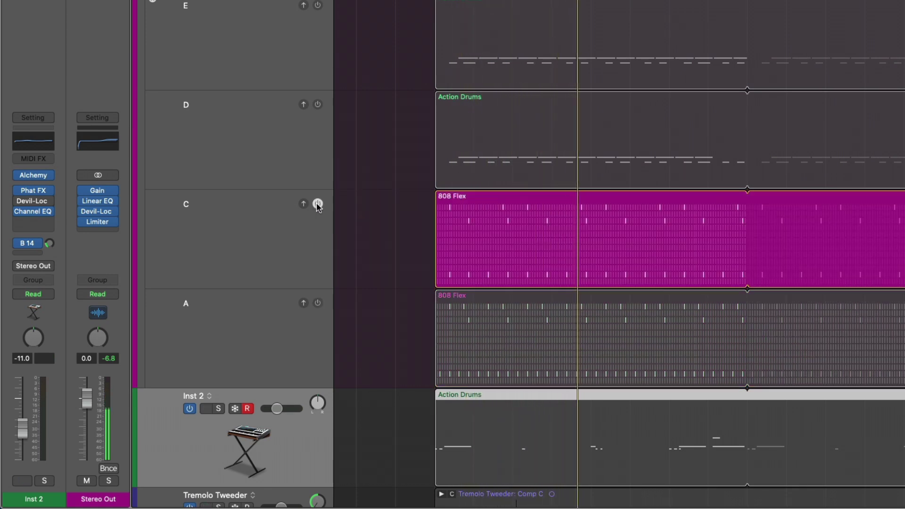
# Step: Audition alternatives D and C with Inst 2 toggled, ending with alternative A active
pyautogui.hotkey('ctrl', 'm')
pyautogui.scroll(4, 317, 203)
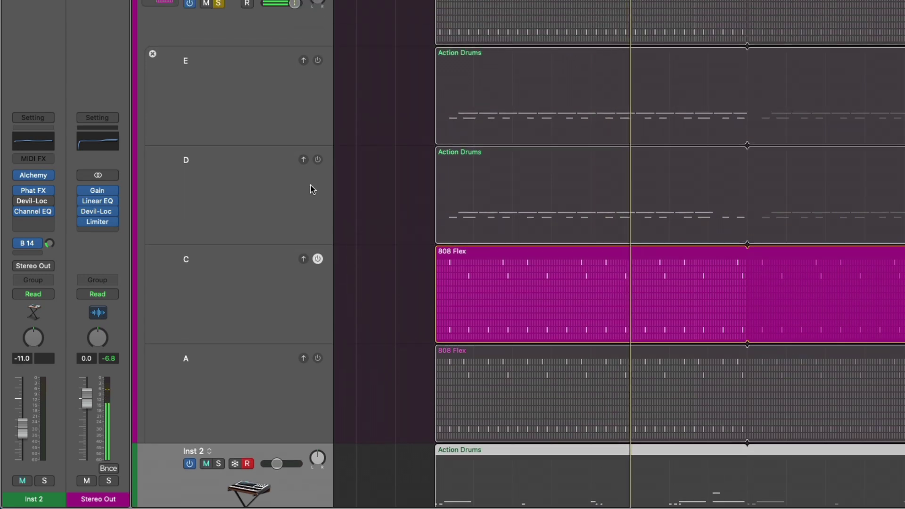
pyautogui.hotkey('ctrl', 'm')
pyautogui.click(317, 193)
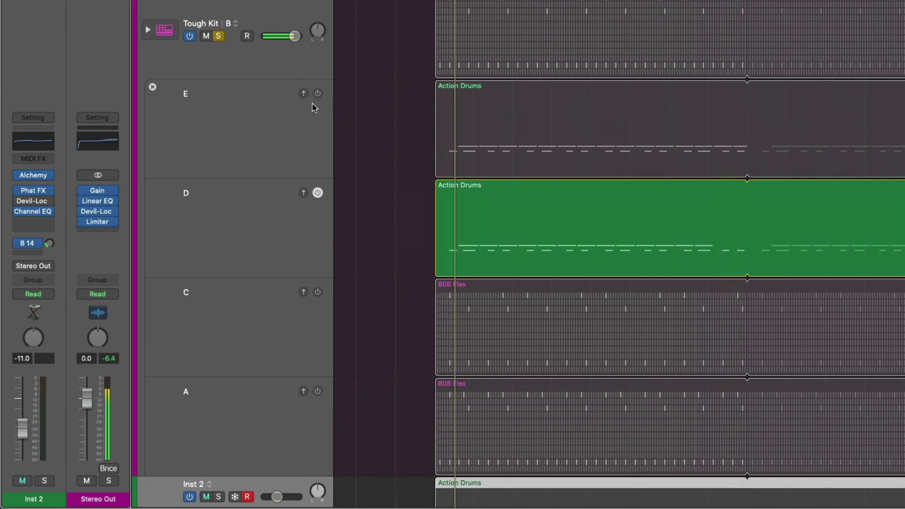
pyautogui.hotkey('ctrl', 'm')
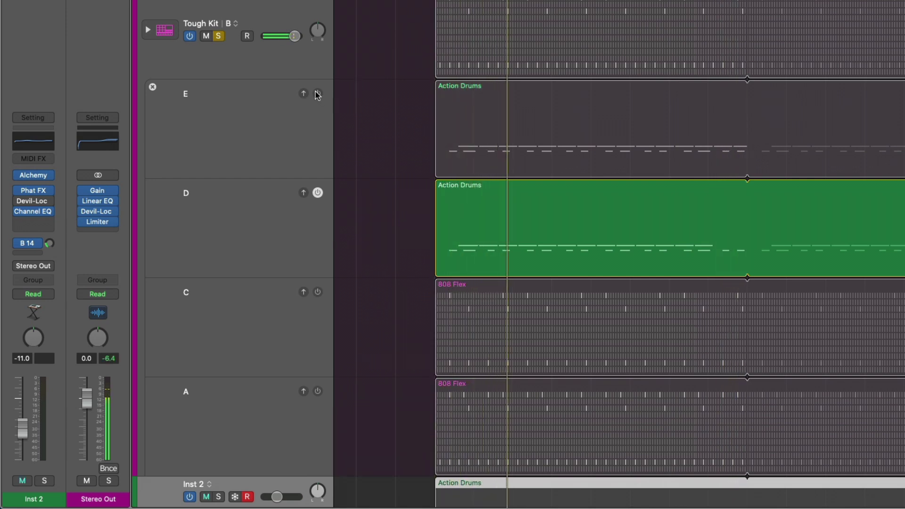
pyautogui.scroll(-4, 296, 185)
pyautogui.hotkey('ctrl', 'm')
pyautogui.click(316, 190)
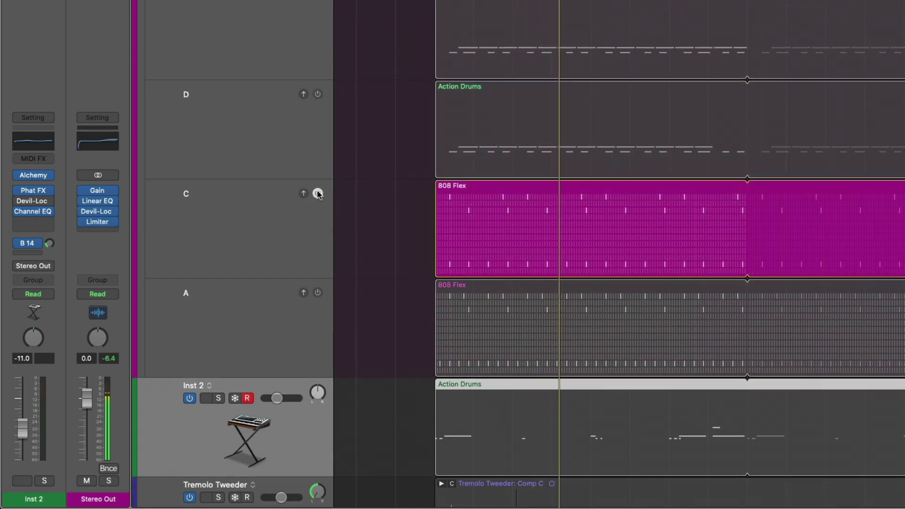
pyautogui.click(318, 293)
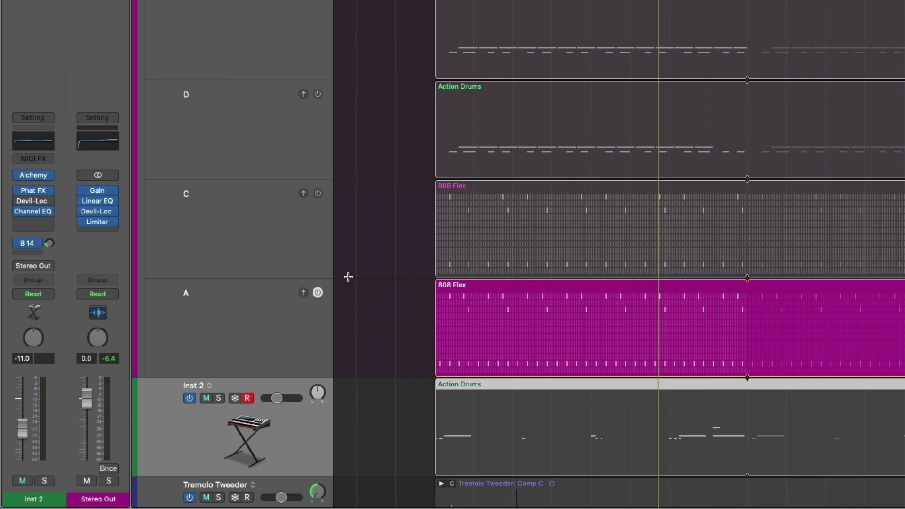
# Step: Promote alternative lane A, with its 808 Flex region, to Tough Kit's main track
pyautogui.scroll(3, 348, 277)
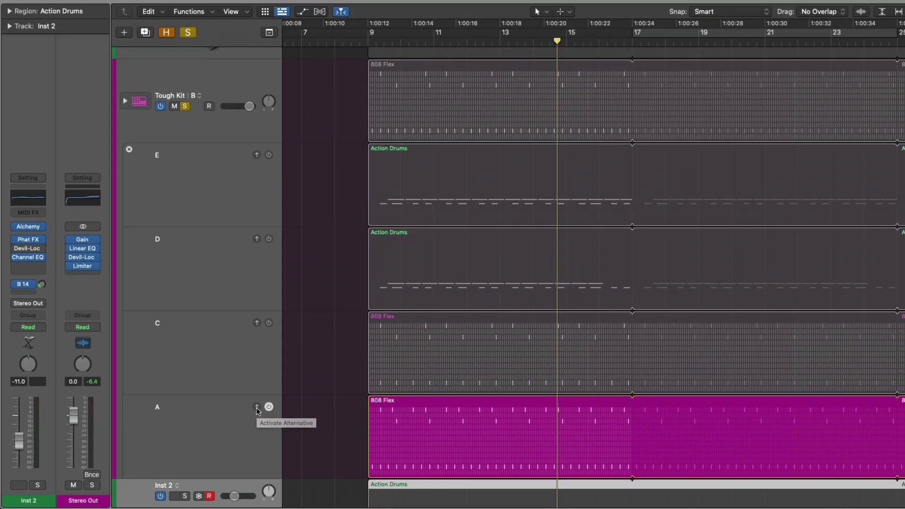
pyautogui.click(304, 389)
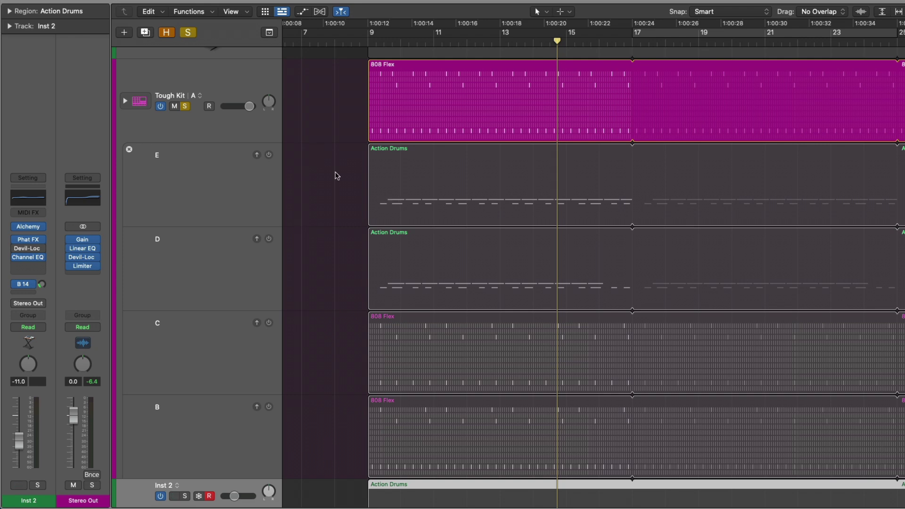
# Step: Promote alternative E, split lane D at bars 9 and 13, and Option-copy that section up
pyautogui.click(257, 155)
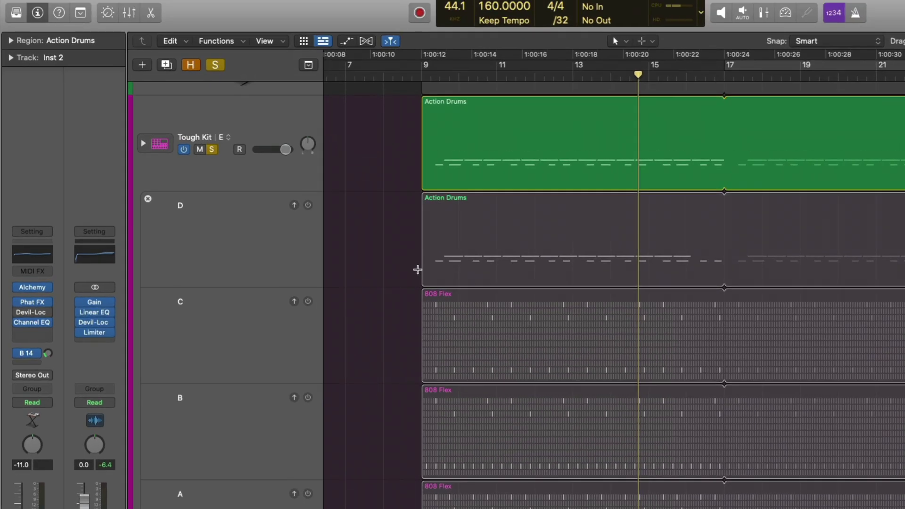
pyautogui.click(367, 210)
pyautogui.moveTo(501, 358); pyautogui.dragTo(680, 358)
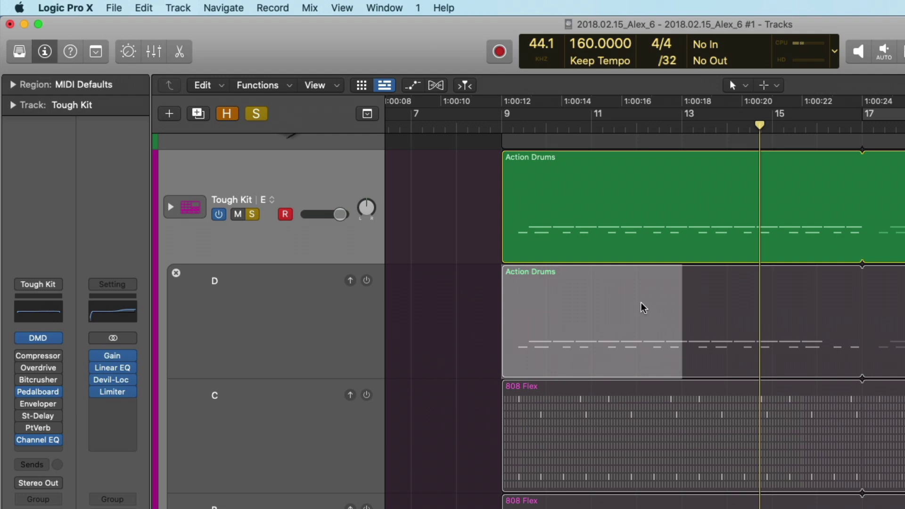
pyautogui.click(642, 307)
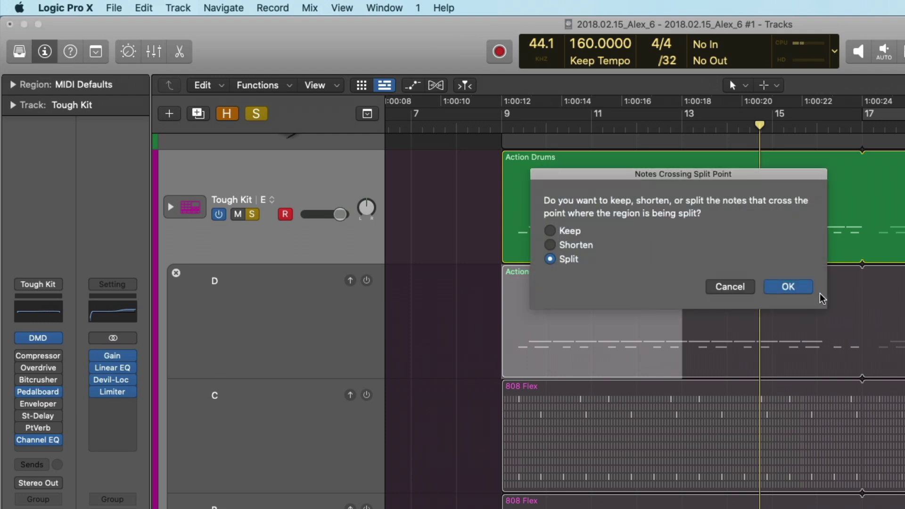
pyautogui.click(792, 287)
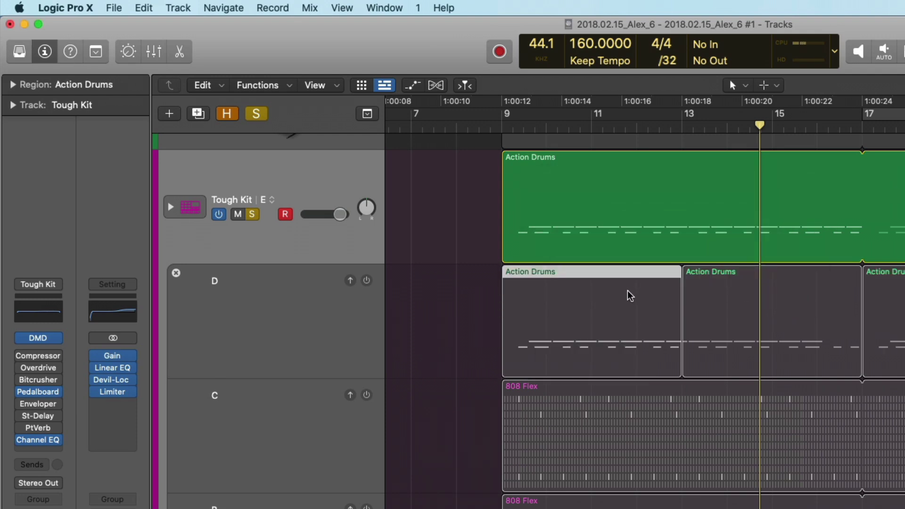
pyautogui.moveTo(630, 296); pyautogui.dragTo(626, 244)
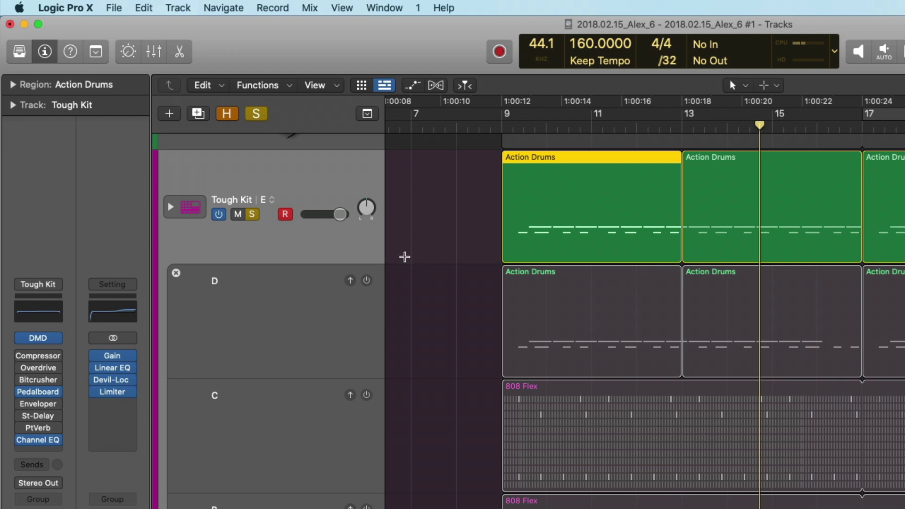
# Step: Hide the inactive alternative lanes and switch Tough Kit to alternative C, then B
pyautogui.click(273, 200)
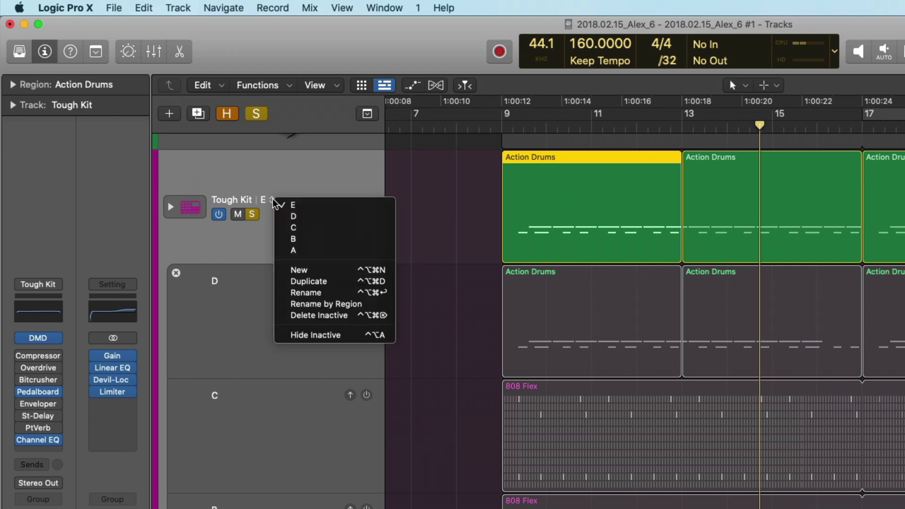
pyautogui.click(305, 336)
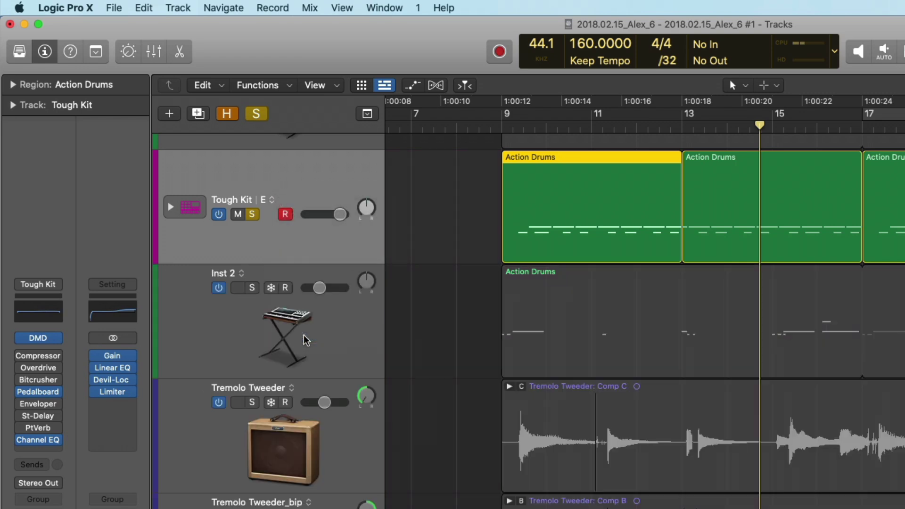
pyautogui.click(273, 202)
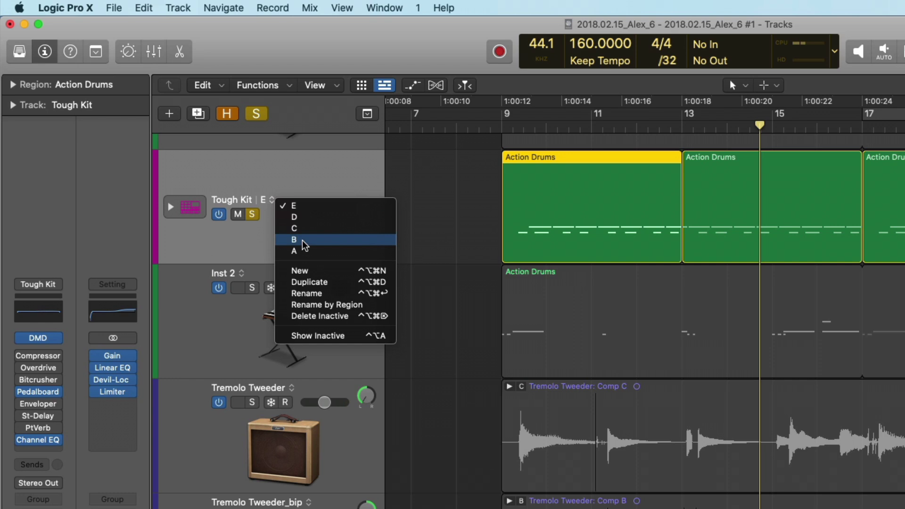
pyautogui.click(304, 229)
pyautogui.scroll(2, 305, 232)
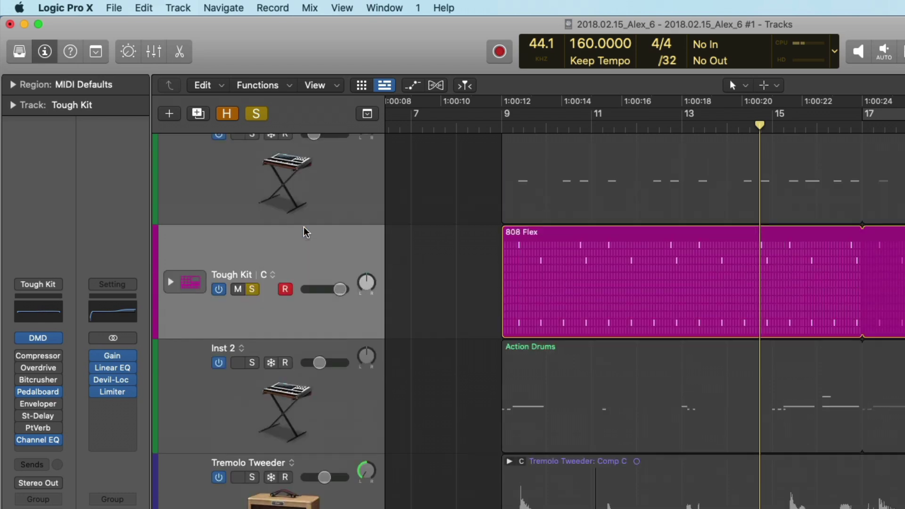
pyautogui.scroll(2, 305, 232)
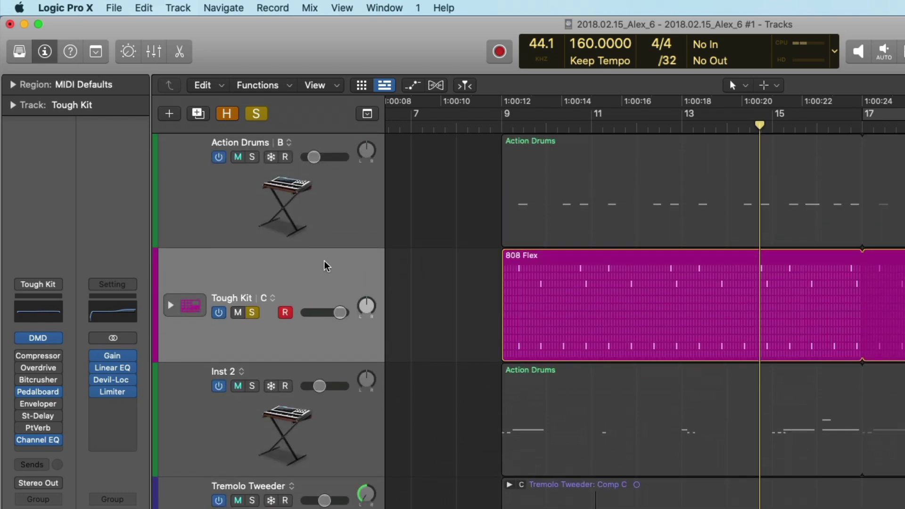
pyautogui.click(272, 298)
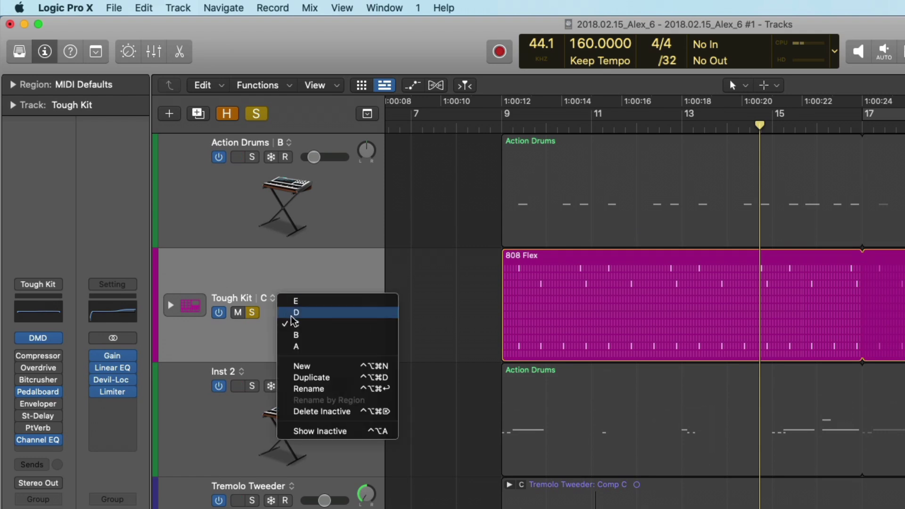
pyautogui.click(297, 334)
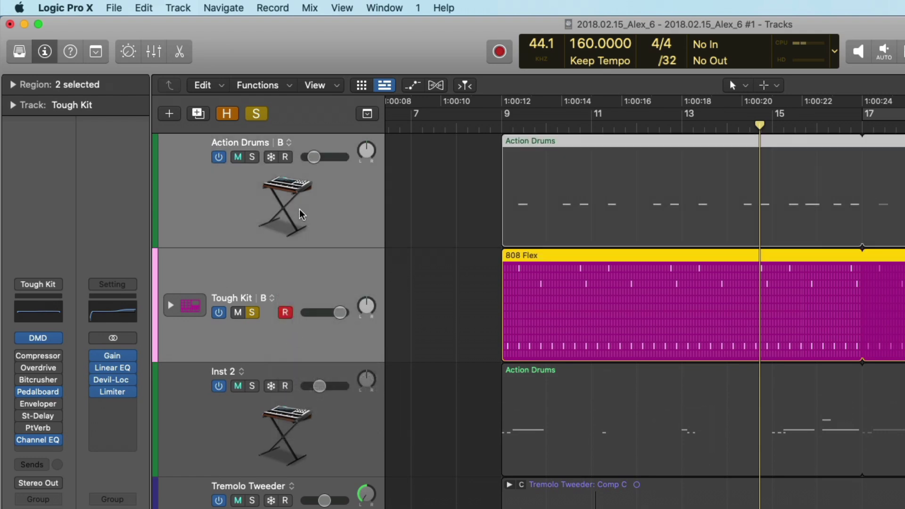
# Step: Cycle Action Drums through alternatives C, A, D and C, end on B, and zoom out
pyautogui.click(288, 143)
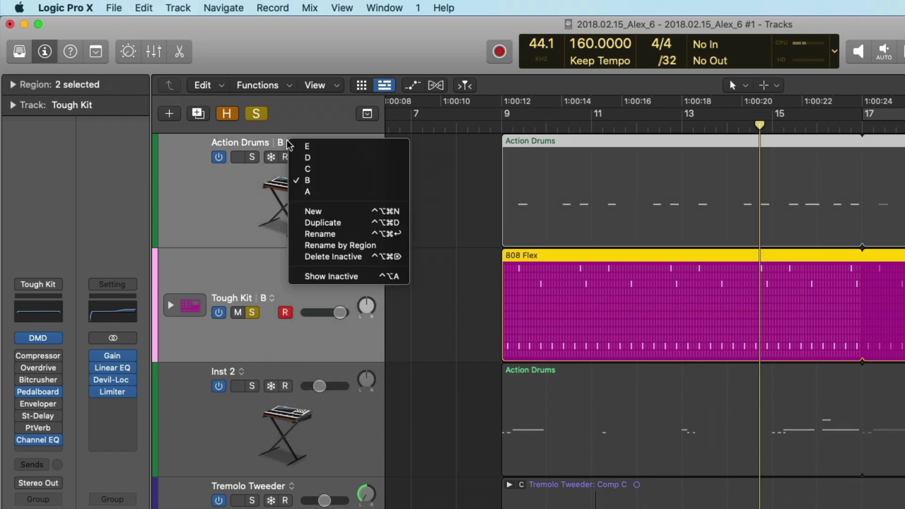
pyautogui.click(296, 170)
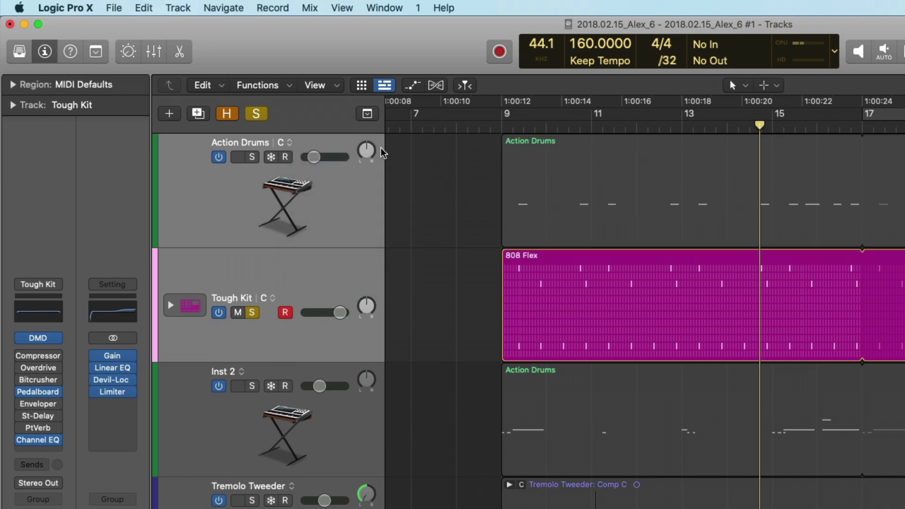
pyautogui.click(289, 143)
pyautogui.click(290, 143)
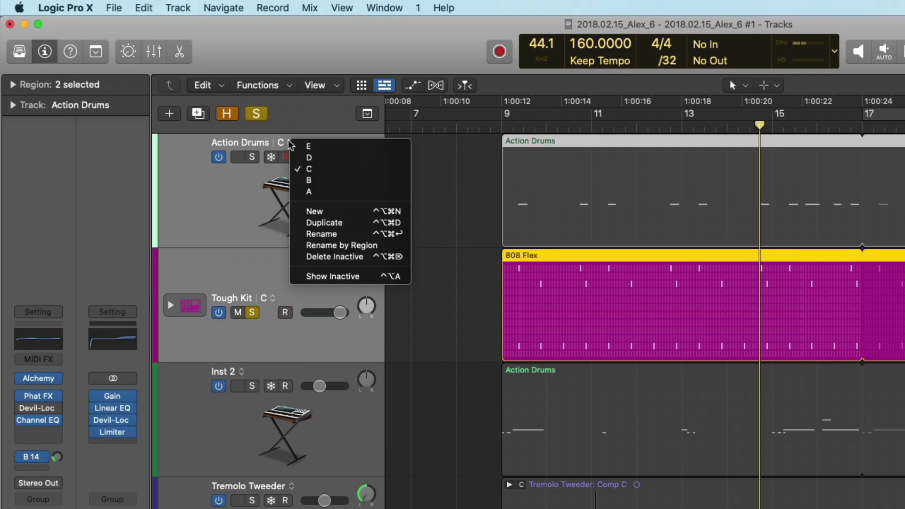
pyautogui.click(295, 193)
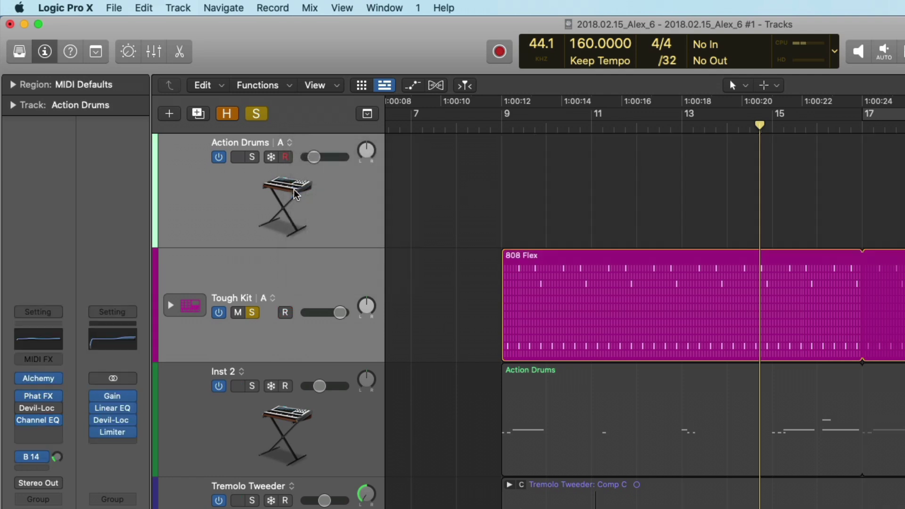
pyautogui.click(289, 142)
pyautogui.click(298, 159)
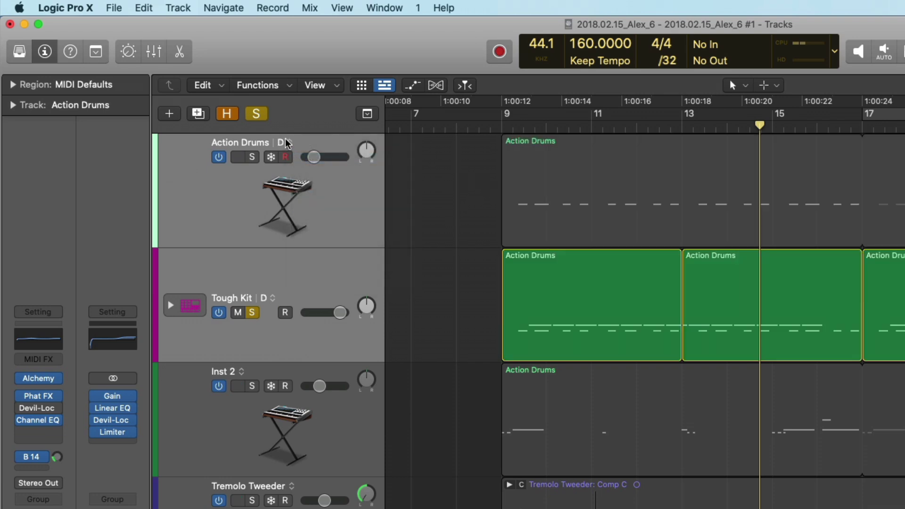
pyautogui.click(289, 142)
pyautogui.click(298, 166)
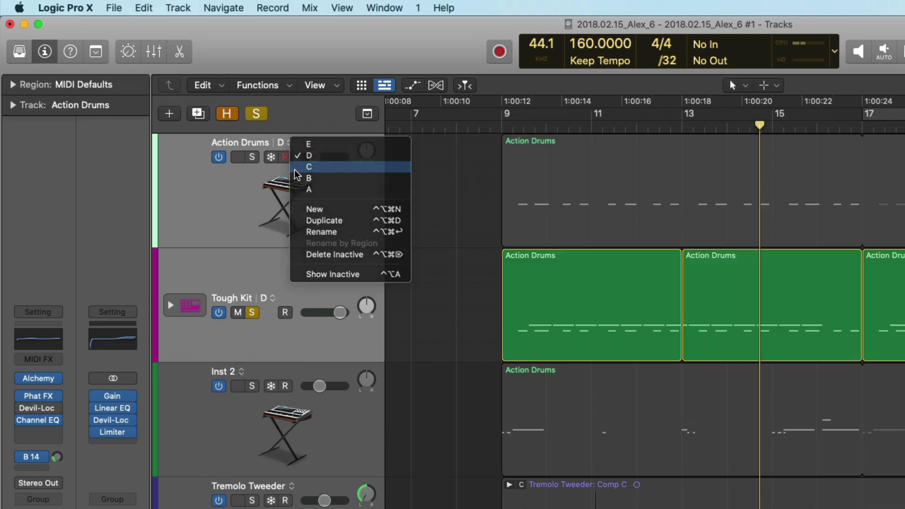
pyautogui.click(290, 143)
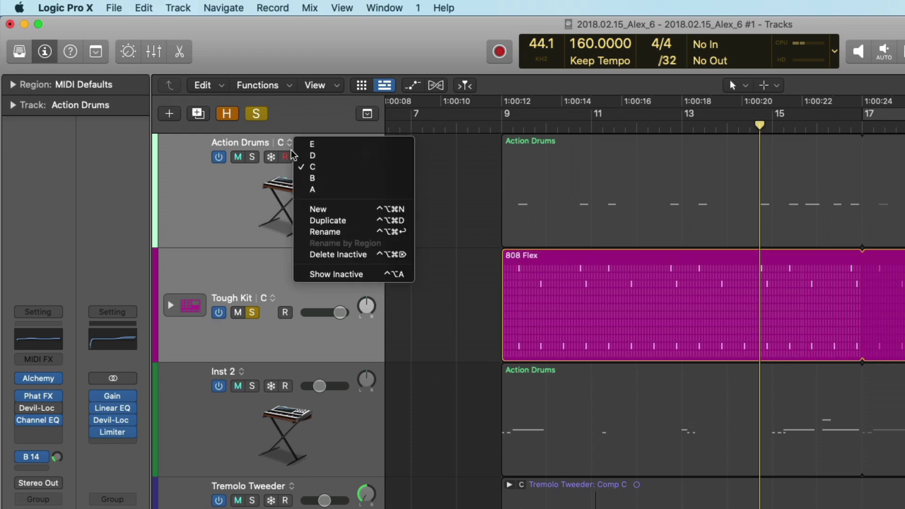
pyautogui.click(298, 179)
pyautogui.press('z')
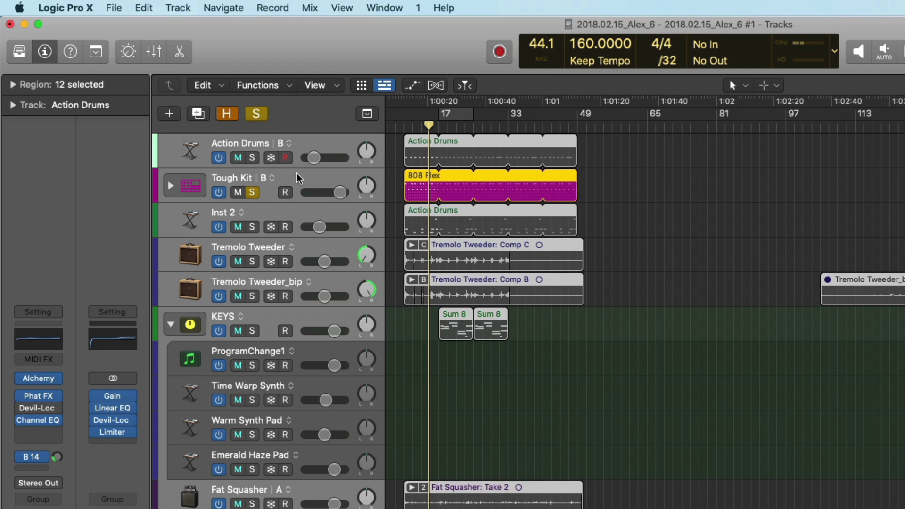
# Step: Add a new empty alternative F to Tough Kit and display inactive alternatives E through A as lanes
pyautogui.click(297, 178)
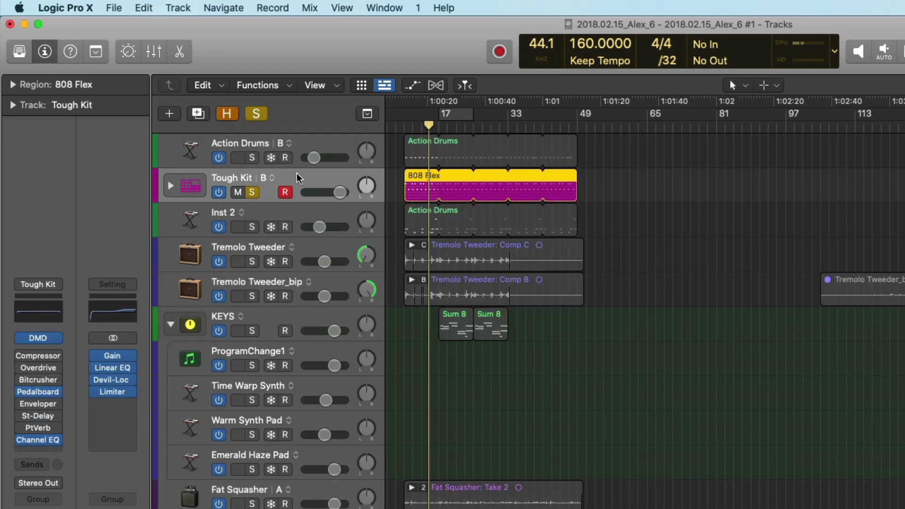
pyautogui.click(269, 177)
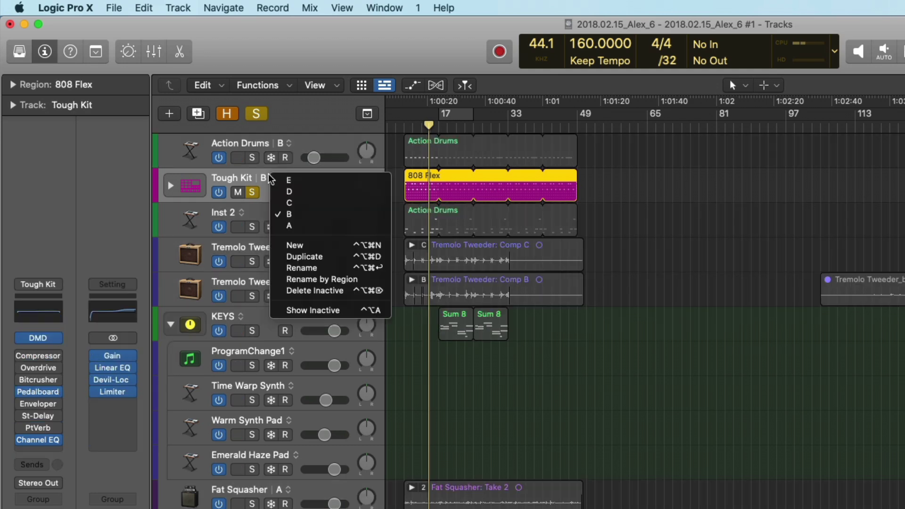
pyautogui.click(284, 245)
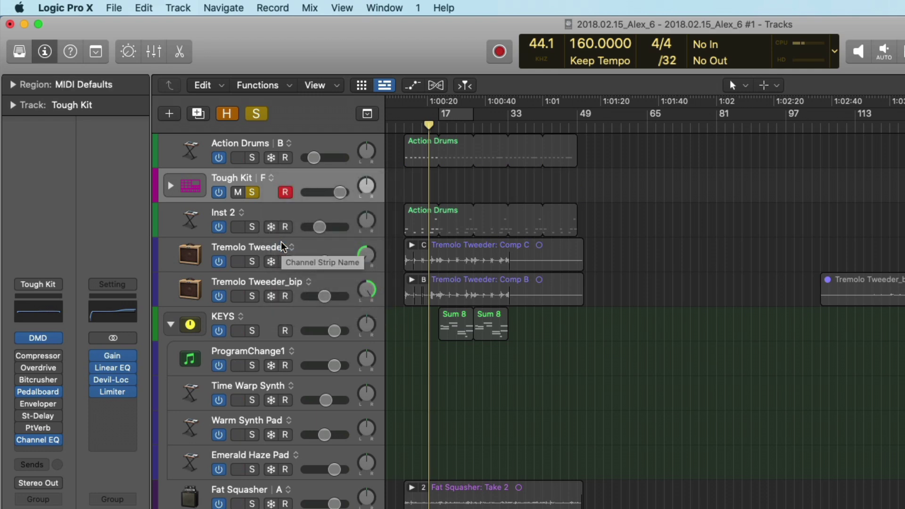
pyautogui.click(271, 177)
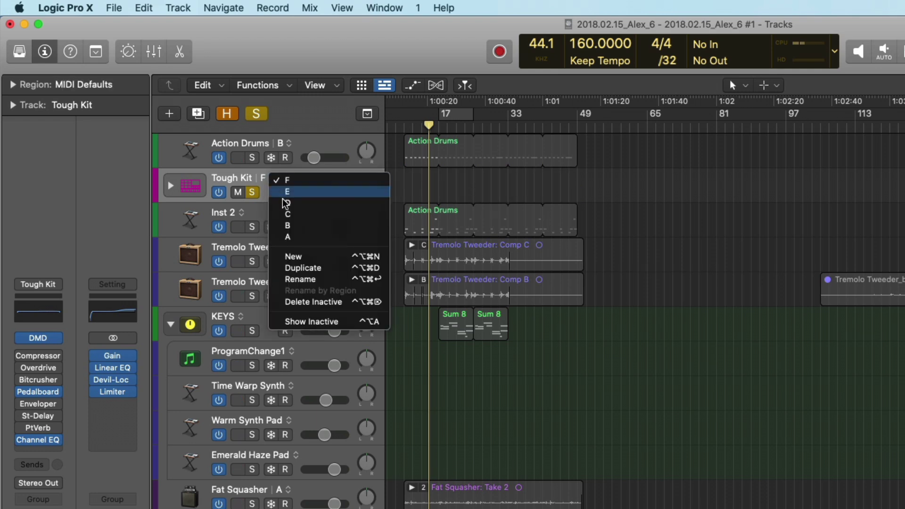
pyautogui.click(324, 323)
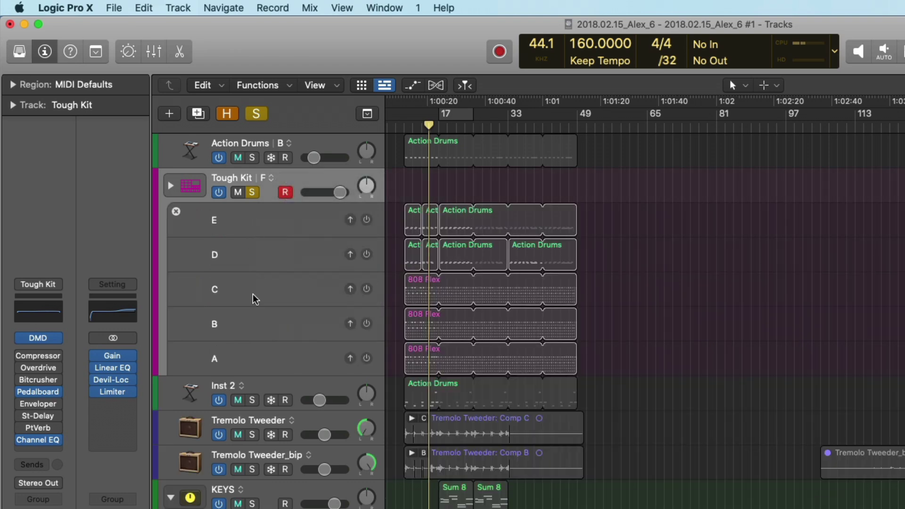